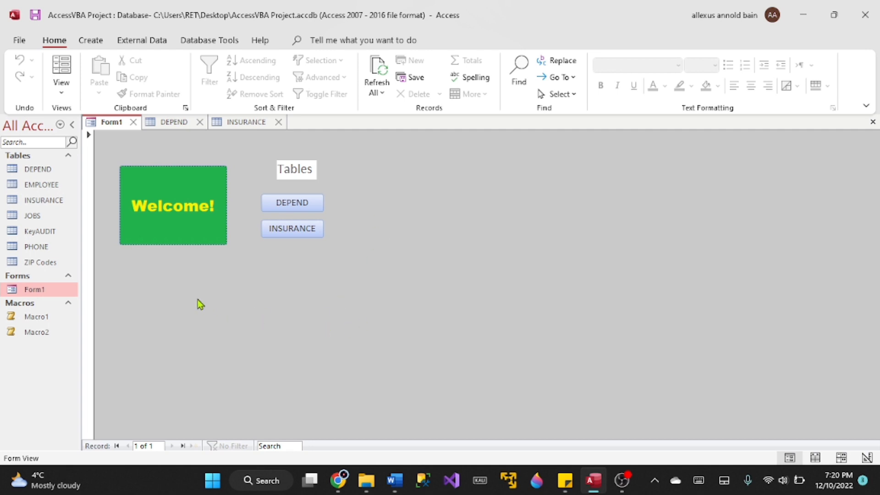
Test the Welcome!, DEPEND and INSURANCE buttons on Form1, returning to the form after each one
click(192, 236)
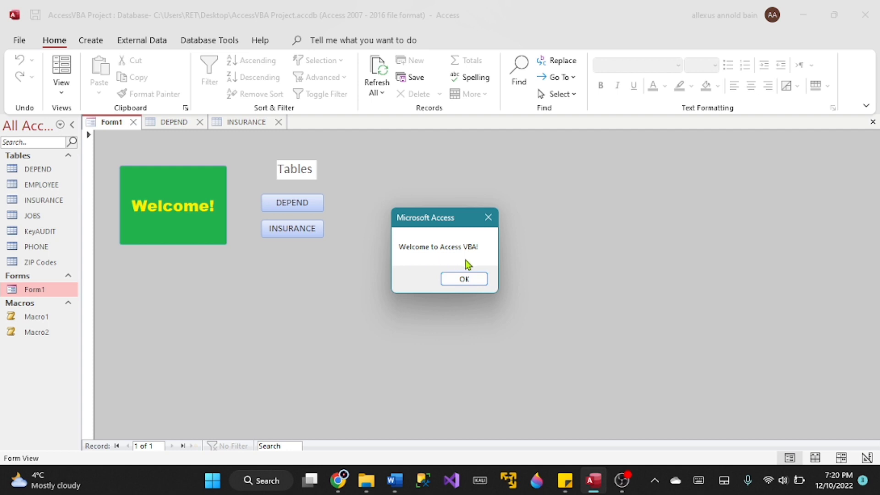
click(474, 279)
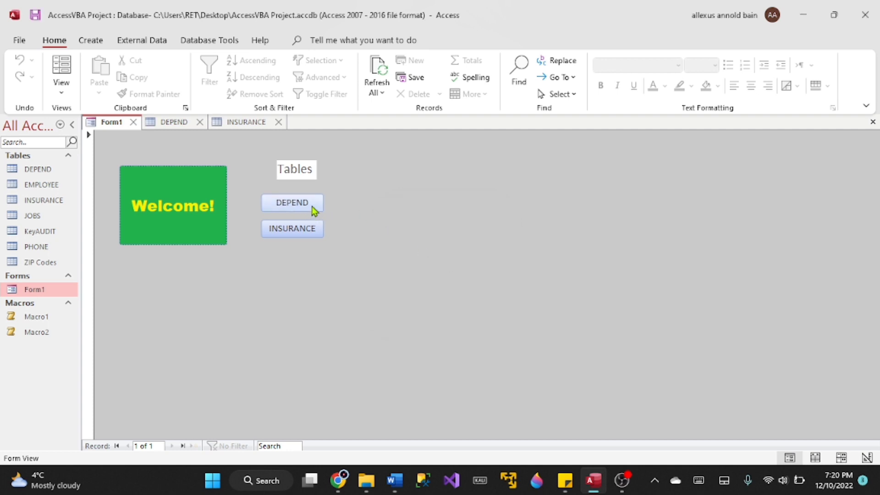
click(292, 203)
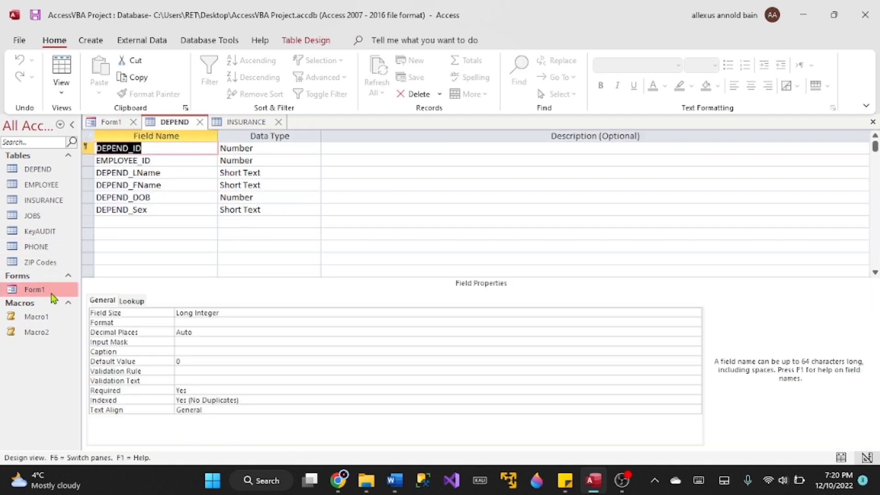
double_click(52, 291)
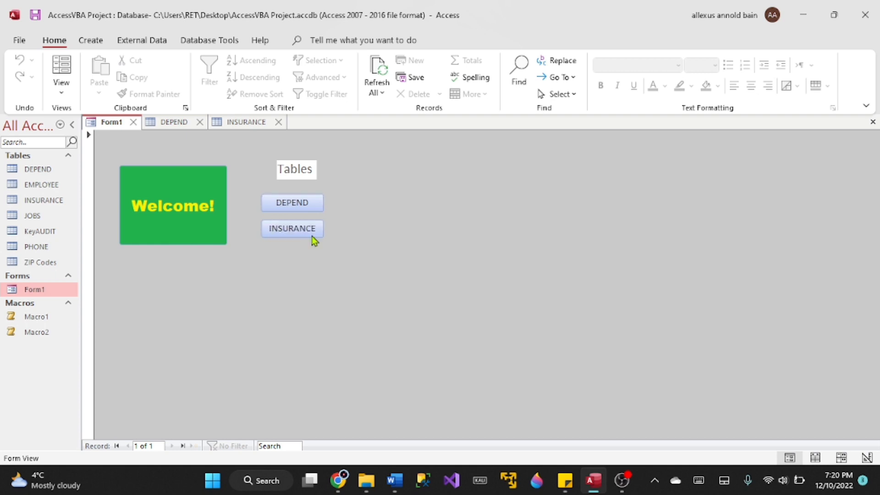
click(313, 238)
double_click(37, 290)
Start another Access window and create a blank database with the file name Database5
right_click(592, 490)
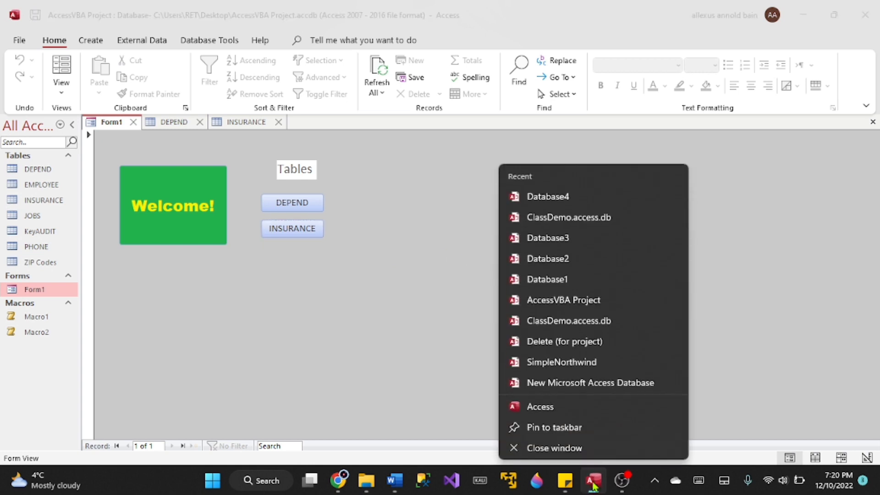
click(600, 407)
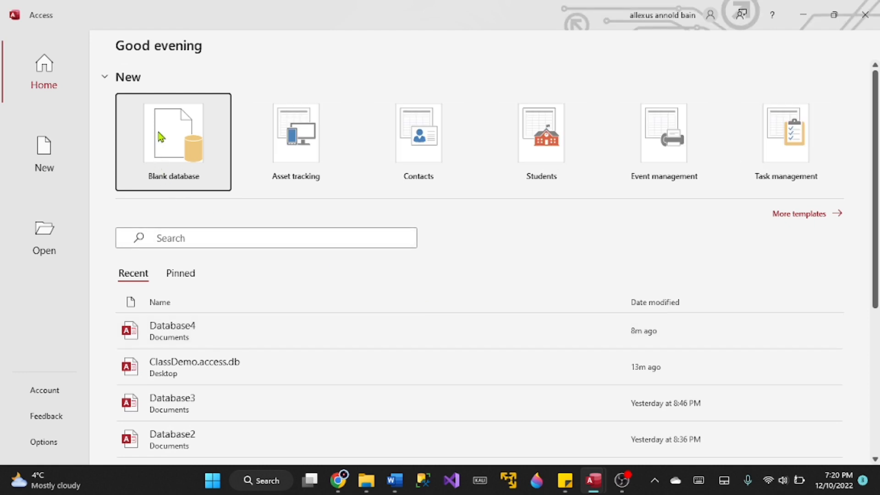
click(166, 137)
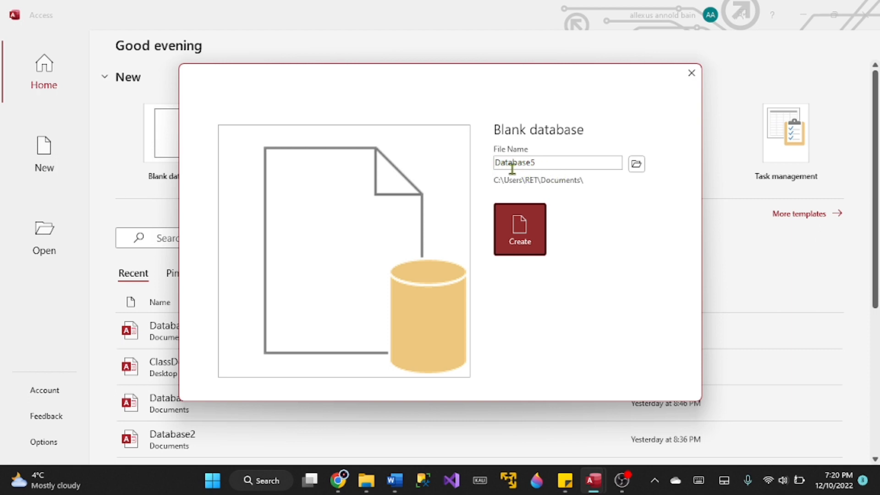
click(526, 247)
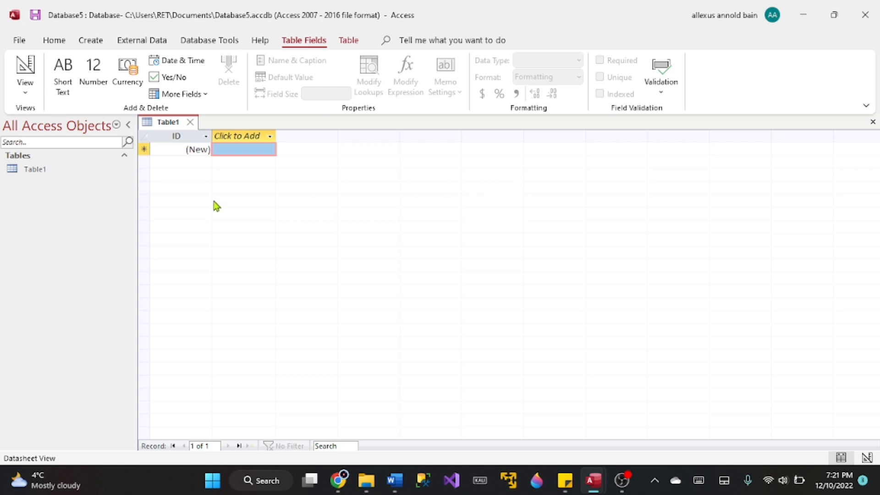
Add a second table to the database and enter "first table" in the first new field of Table1
click(91, 41)
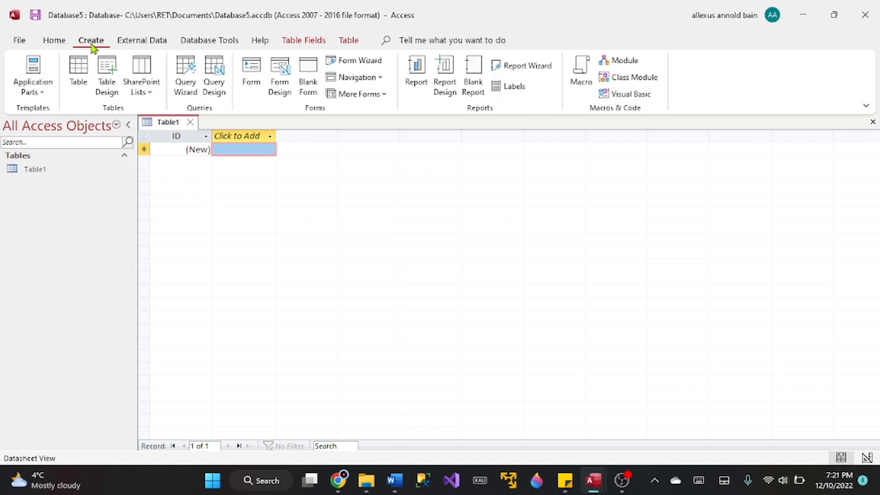
click(85, 79)
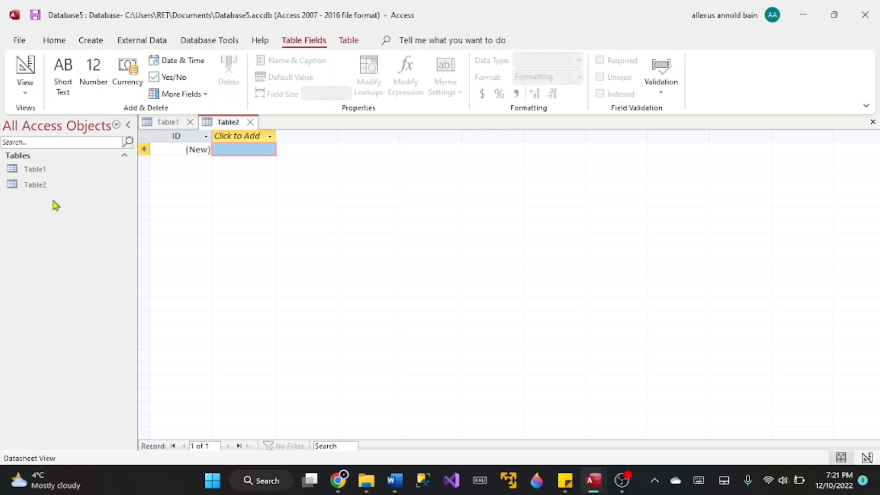
double_click(71, 174)
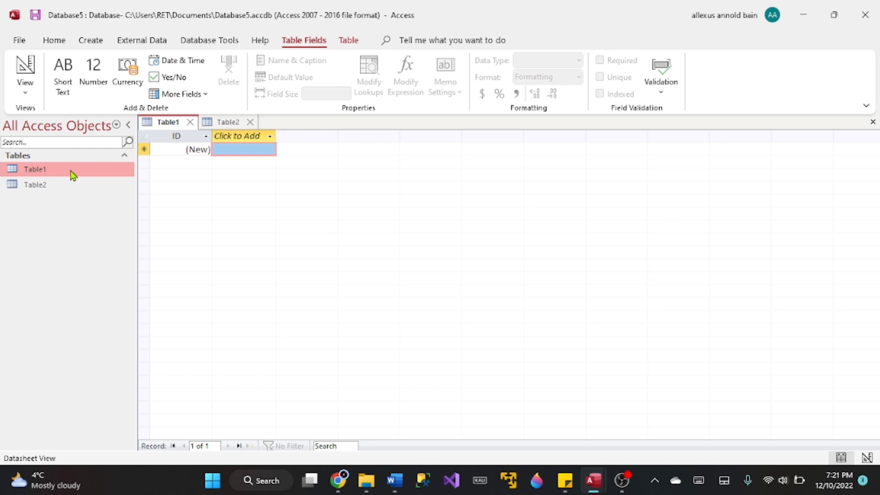
click(238, 148)
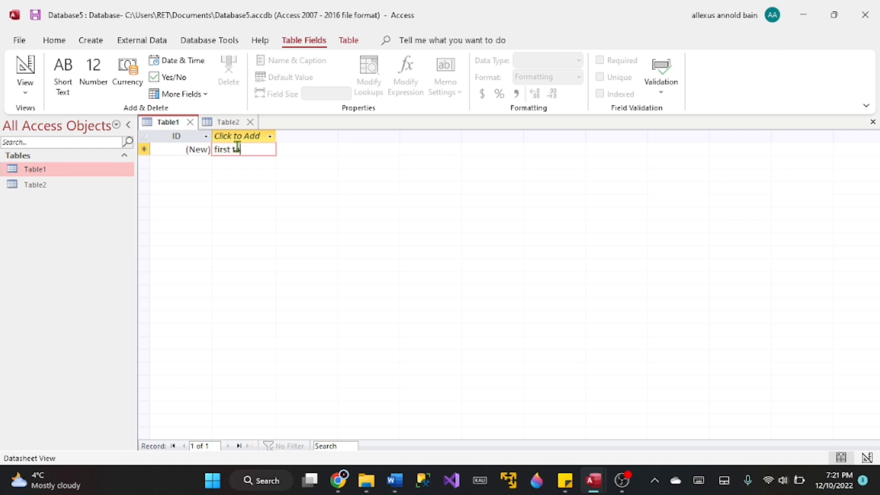
key(Tab)
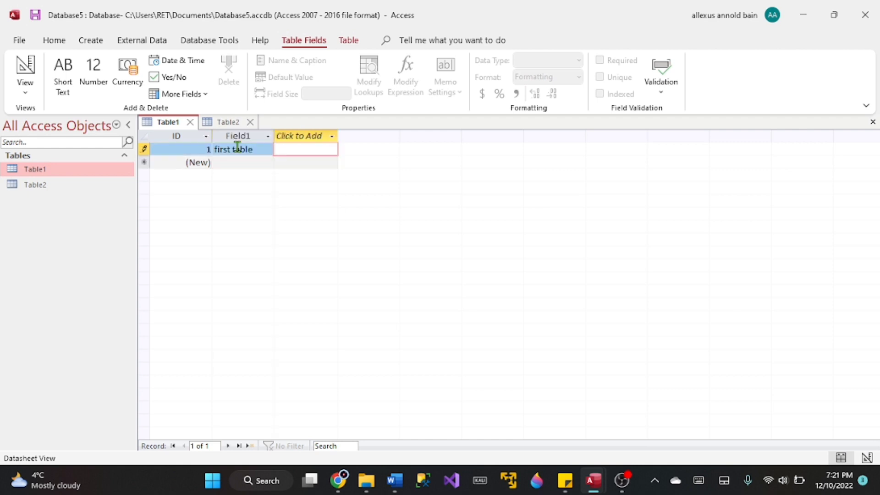
Enter "second table" in the first new field of Table2
double_click(92, 187)
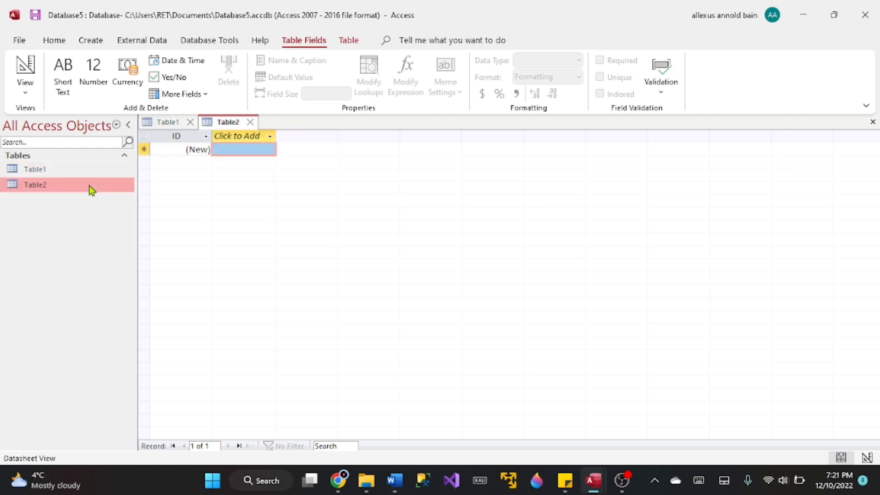
click(247, 149)
text(se)
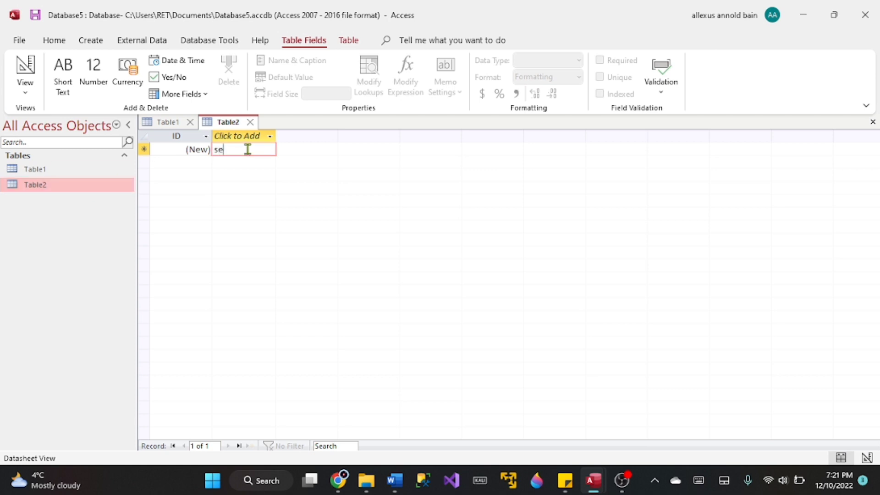
text(cond table)
key(Return)
click(98, 175)
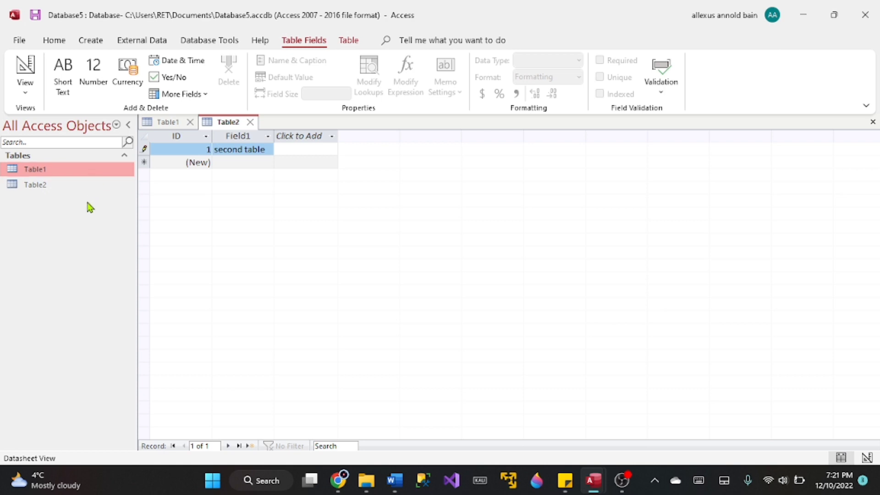
Create a form in Design view and place a command button about 1.5 across and 0.75 down on the rulers, skipping the button wizard
click(91, 41)
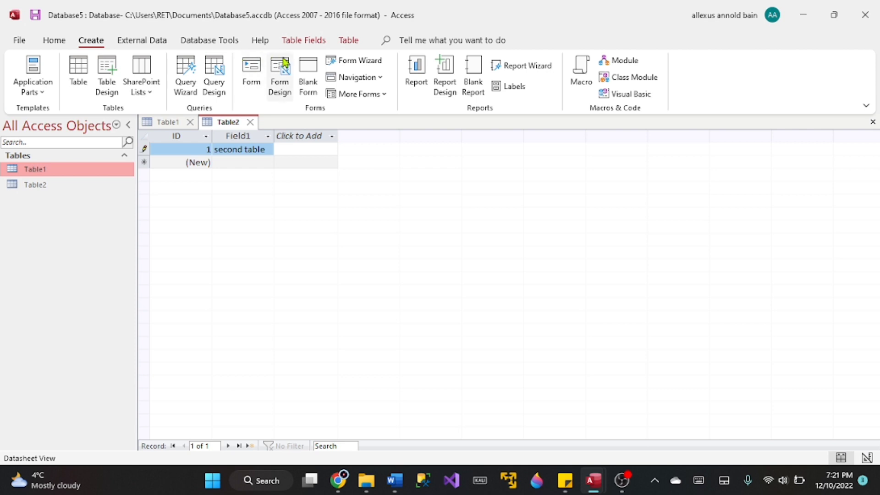
click(289, 87)
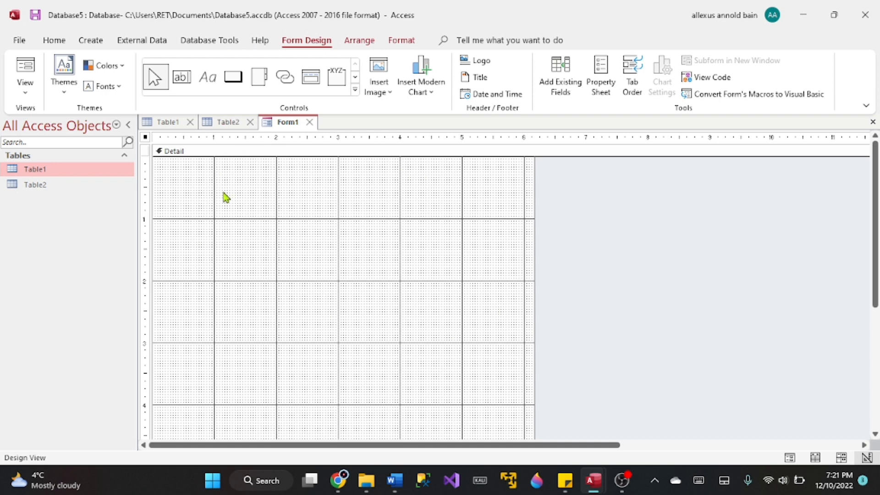
click(231, 84)
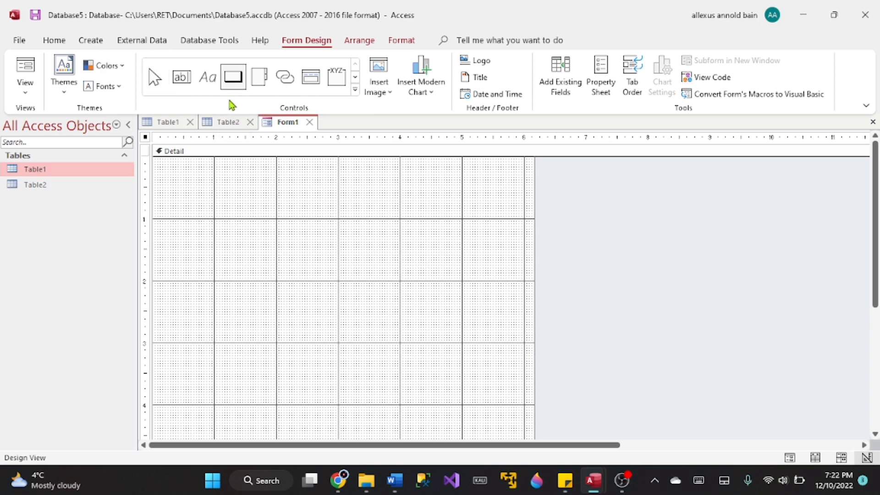
click(245, 204)
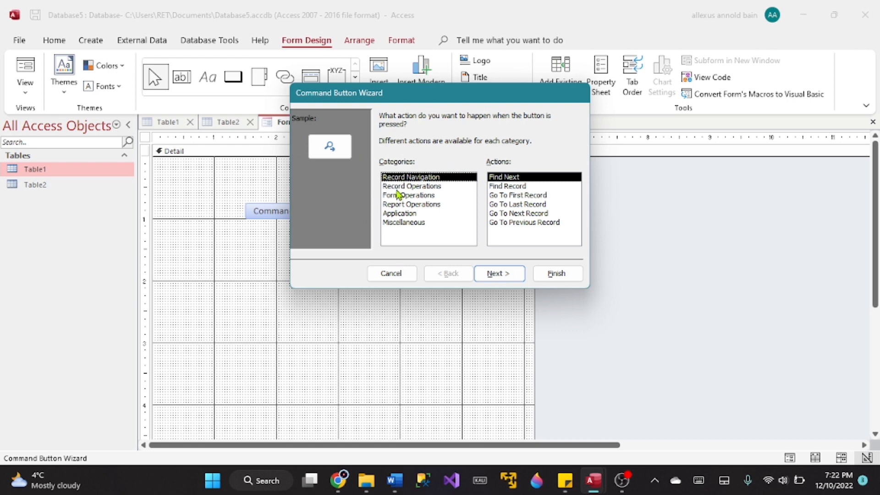
click(402, 281)
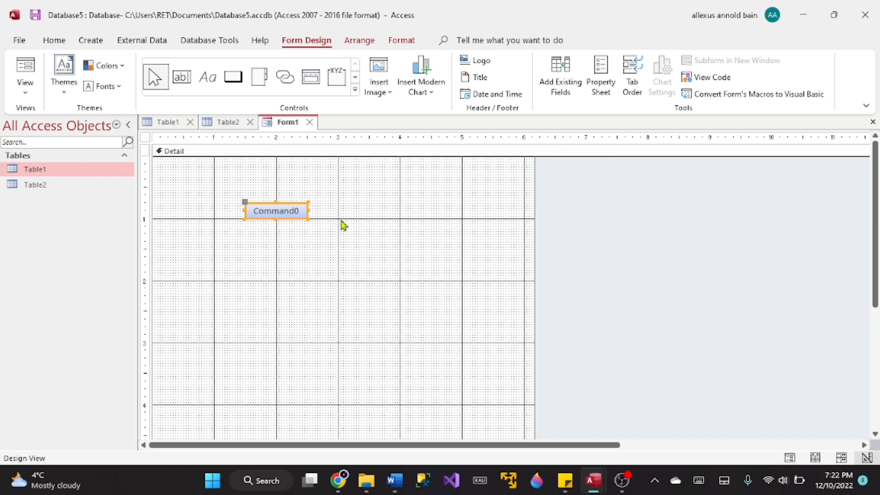
click(295, 213)
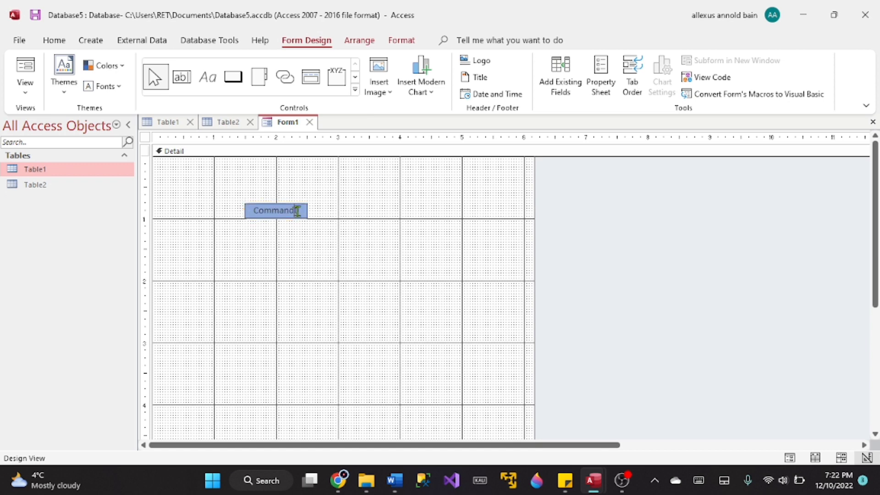
click(305, 230)
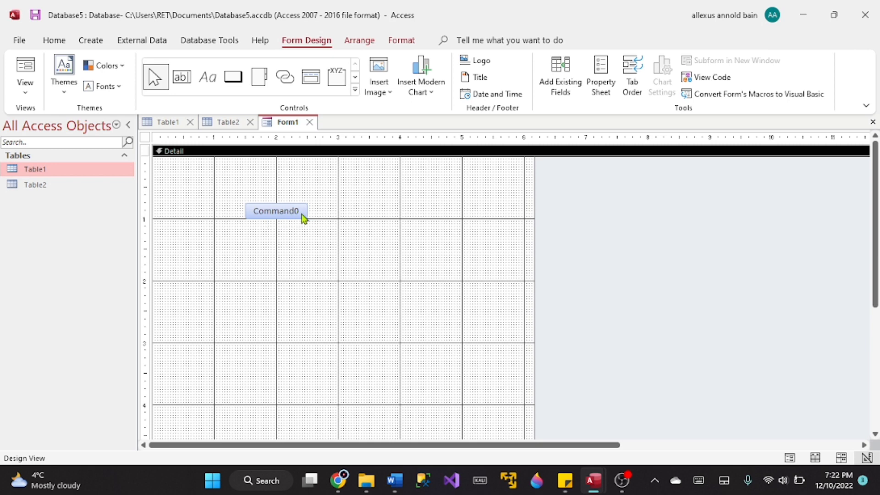
Build a click event procedure for the form's command button with the Code Builder
right_click(302, 216)
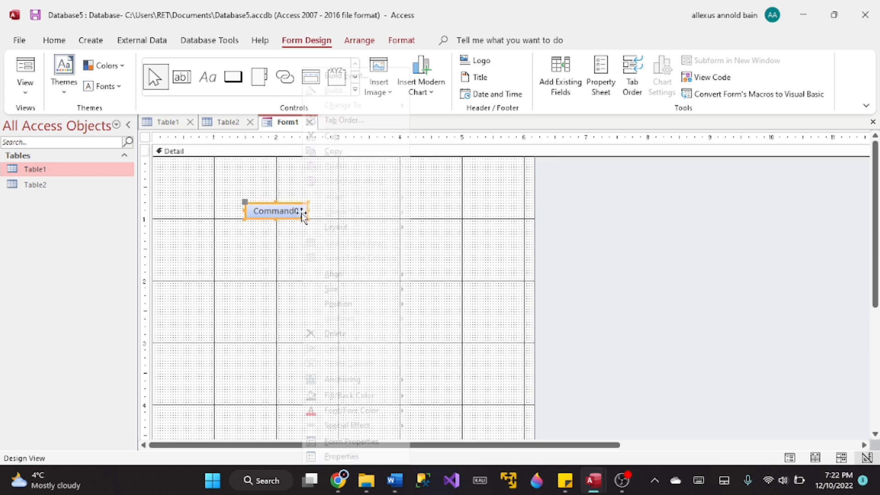
click(361, 79)
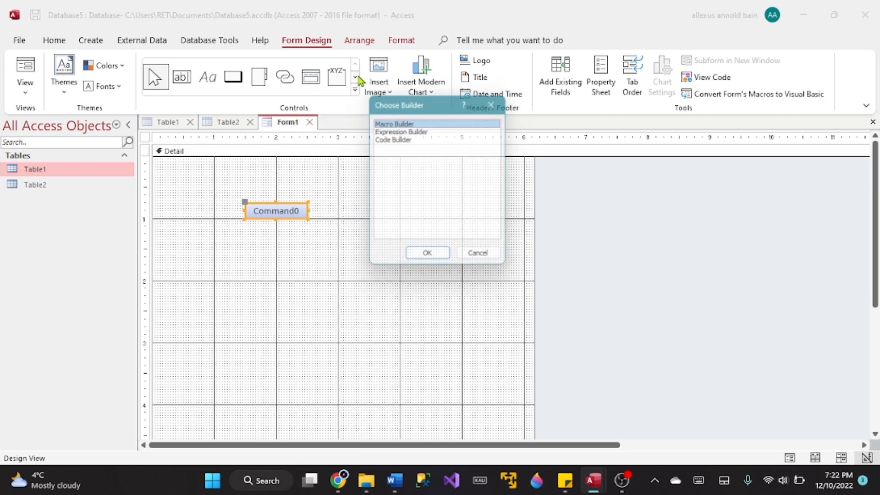
click(411, 140)
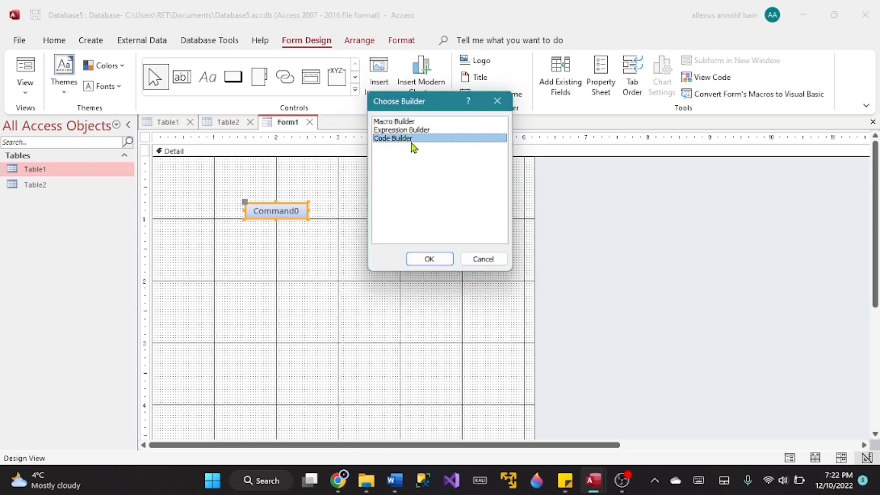
click(443, 261)
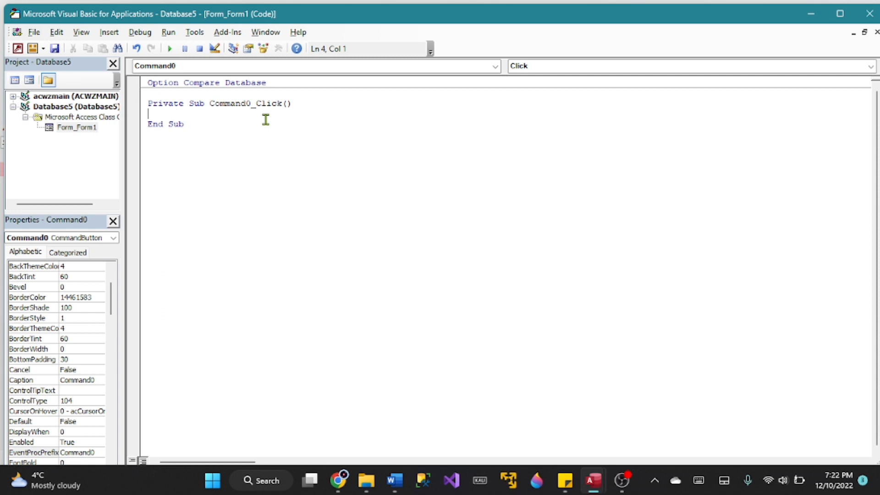
Write MsgBox "Welcome to Access VBA!" inside the Command0_Click procedure, with blank lines around it
key(Return)
key(Return)
key(Up)
text(msgbox"Welco)
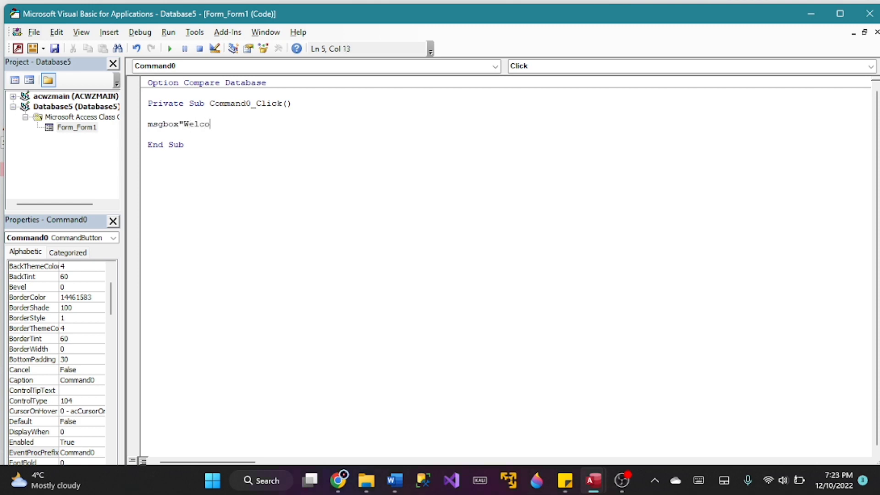
text(me to Access VBA!")
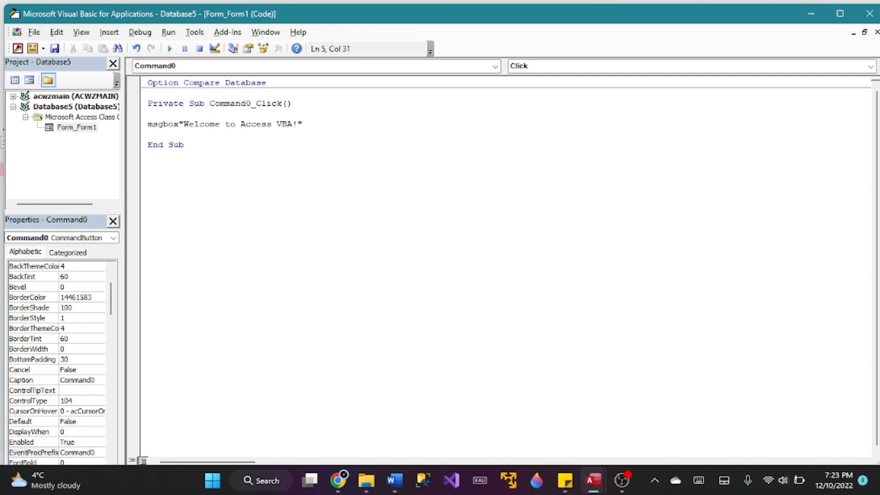
key(Return)
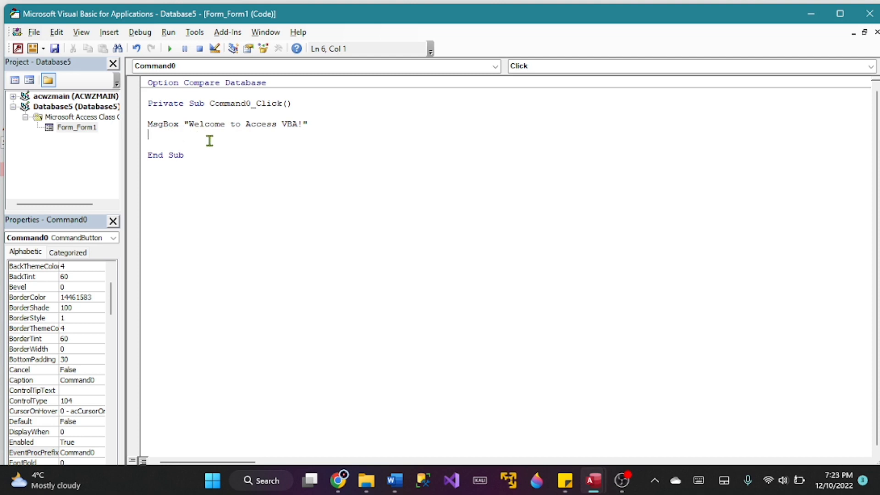
key(BackSpace)
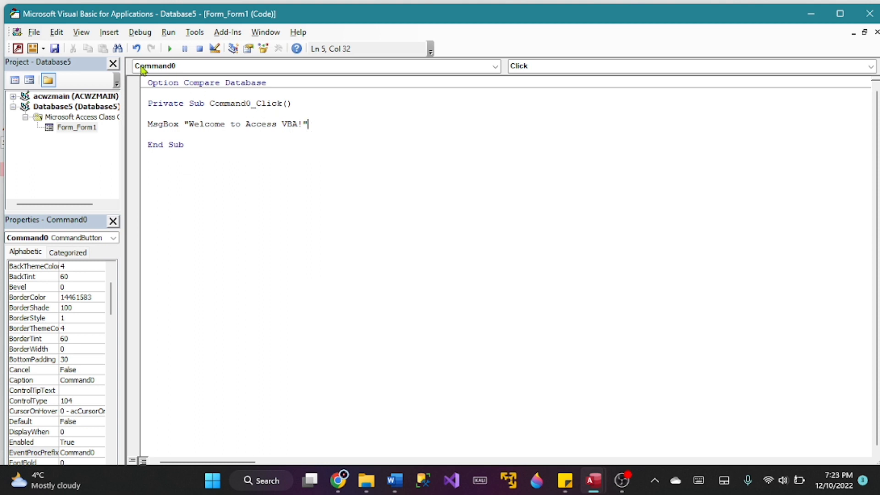
Save the new objects under the names Table1, Table2 and Form1, and close the code editor
click(54, 49)
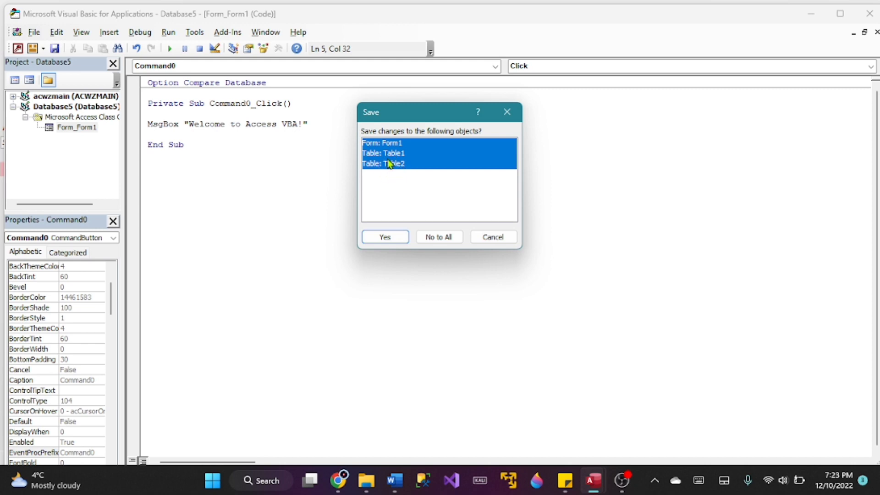
click(397, 245)
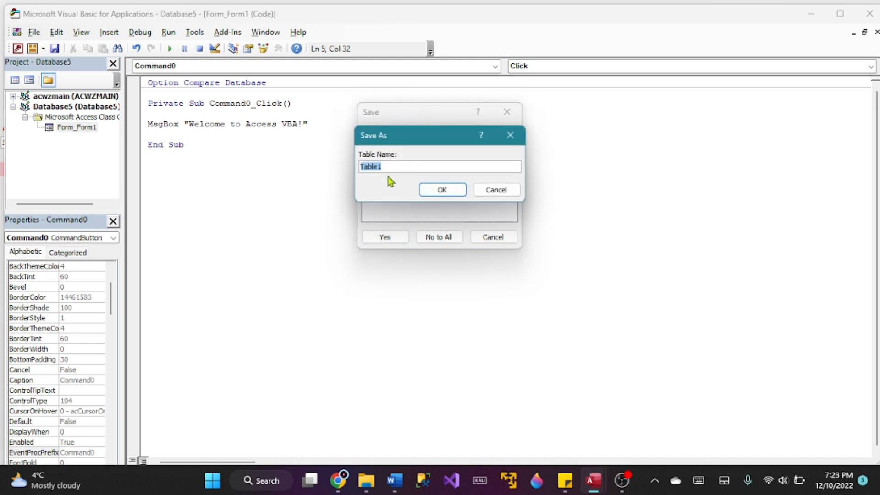
click(441, 190)
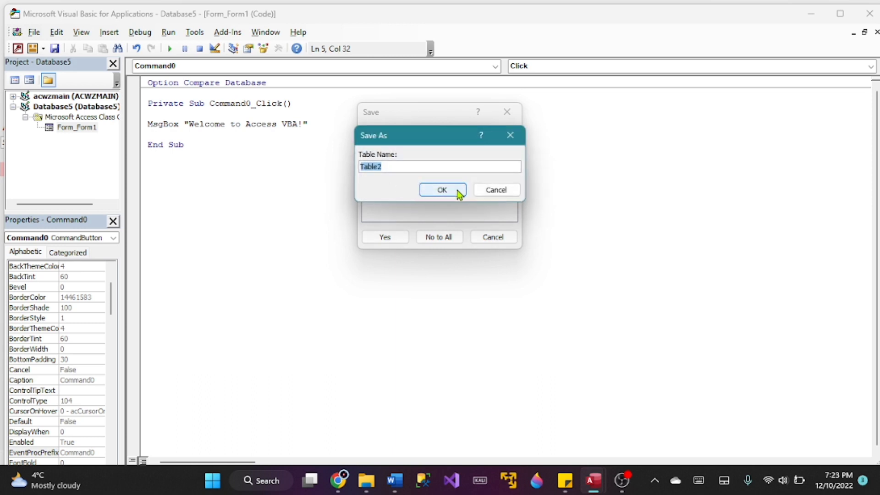
click(459, 191)
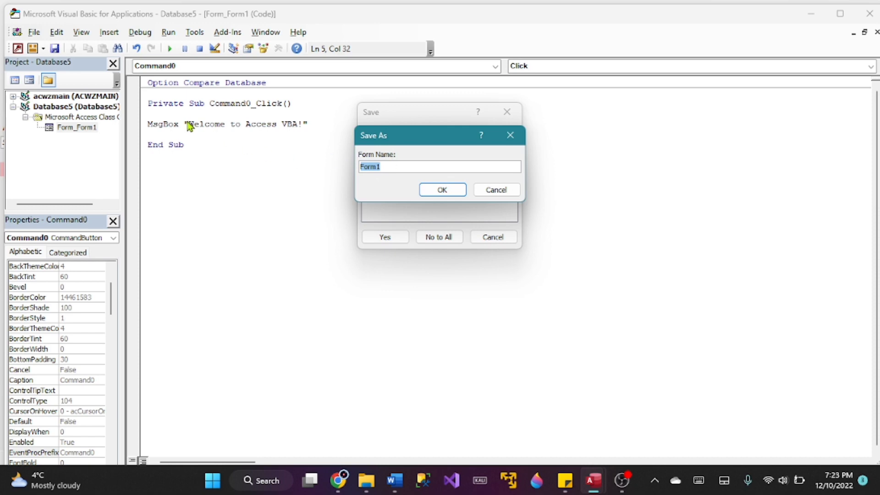
click(449, 191)
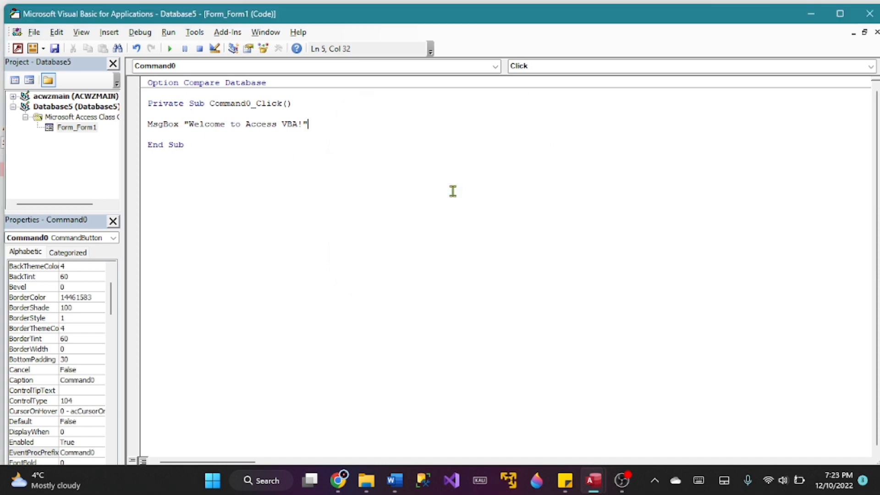
click(868, 19)
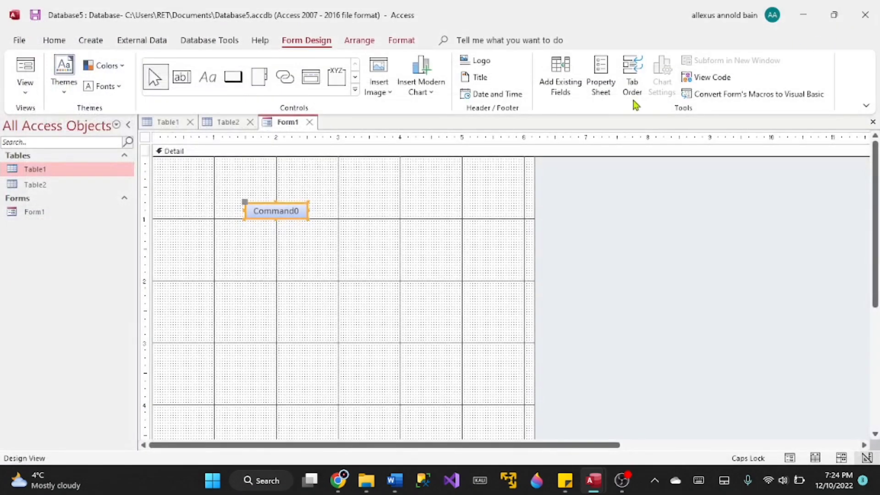
Open Form1 in Form view, test its Command0 button and dismiss the message box
click(315, 237)
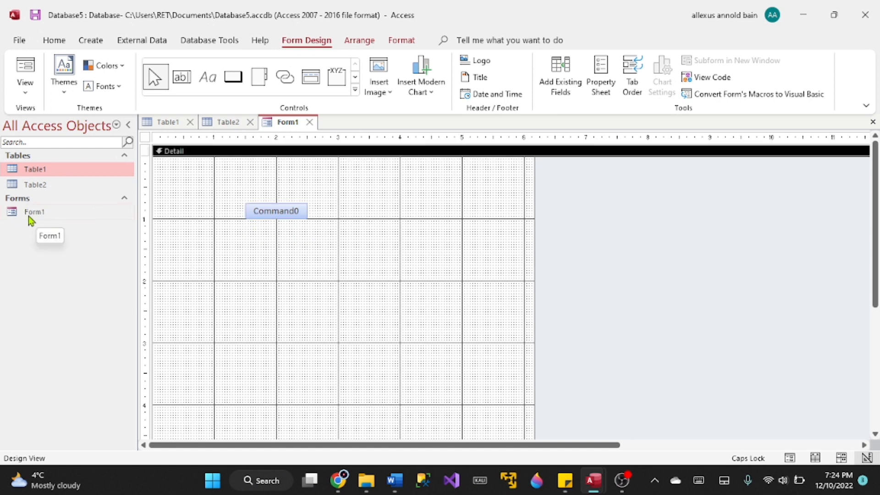
double_click(56, 213)
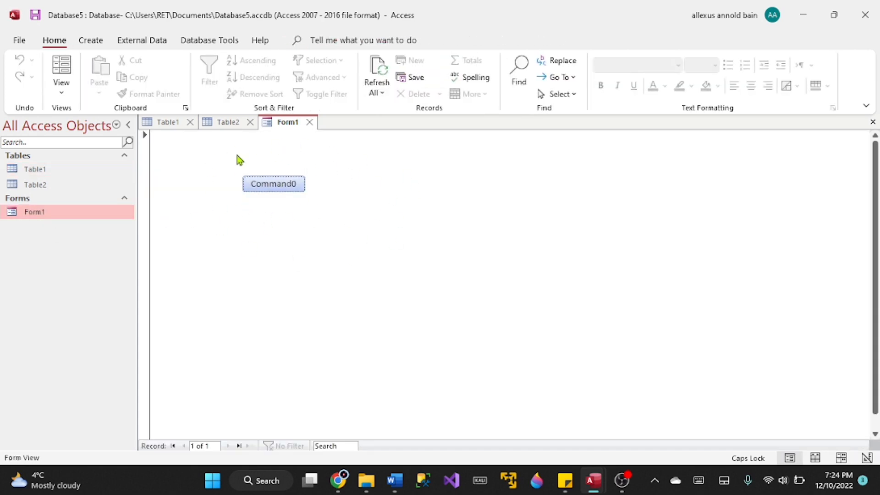
click(296, 189)
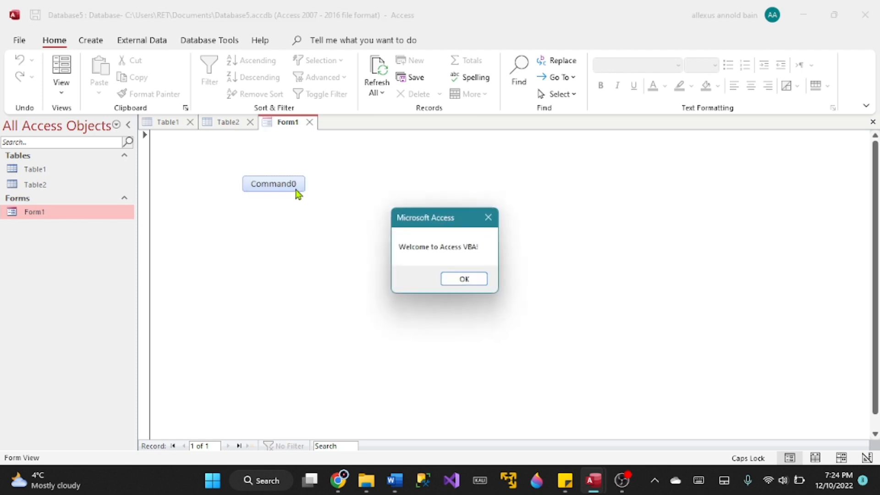
drag(457, 223, 456, 187)
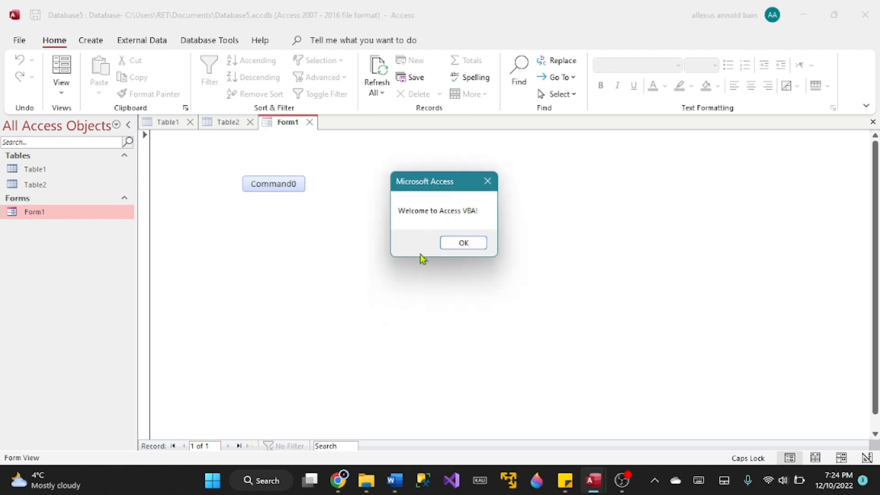
click(472, 247)
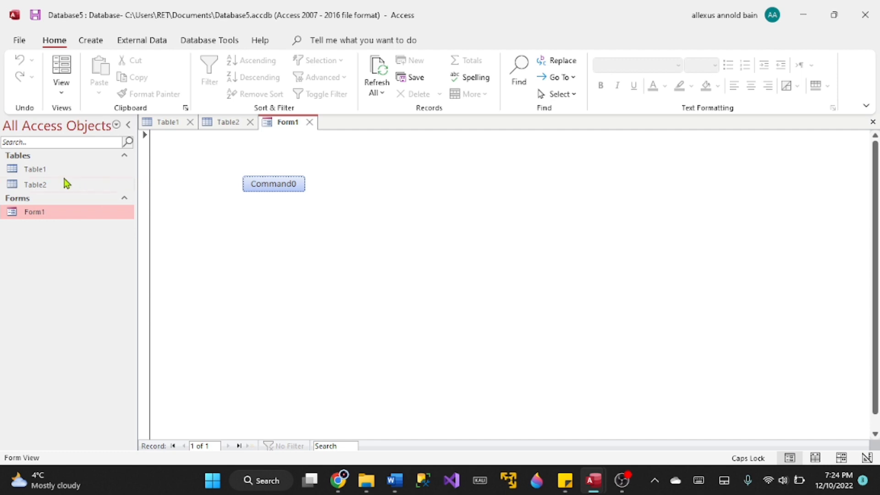
View the records of Table1 and Table2, and return to Form1
double_click(48, 174)
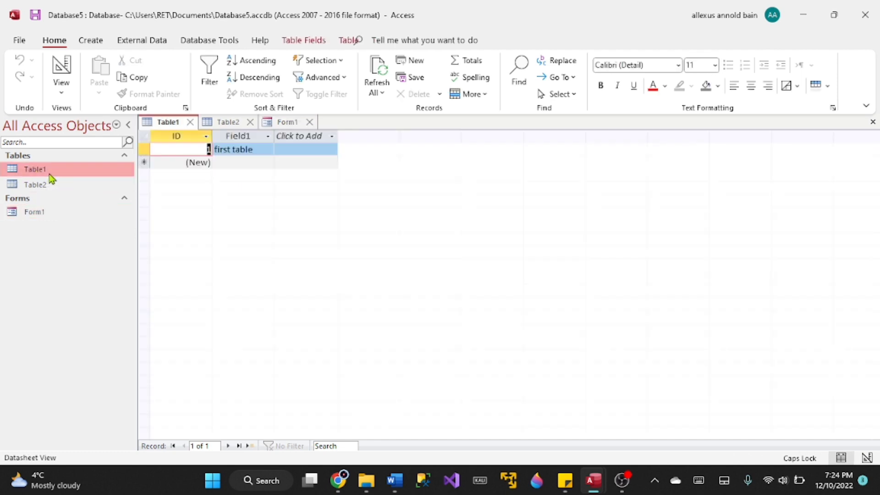
click(64, 188)
double_click(64, 189)
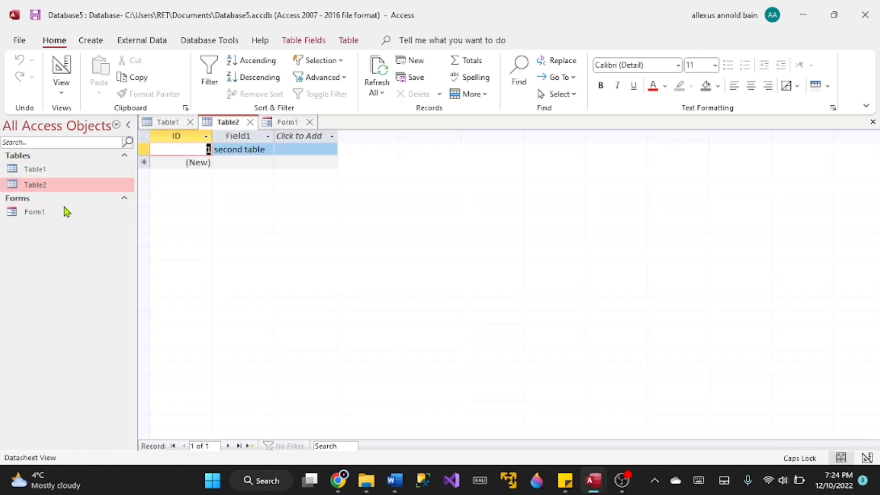
double_click(68, 214)
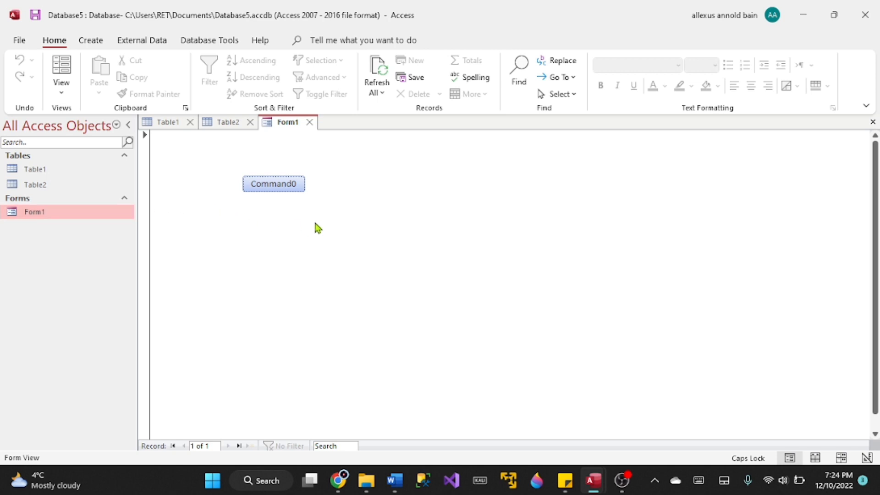
Create a macro containing an OpenTable action with Table1 as its table name
click(91, 40)
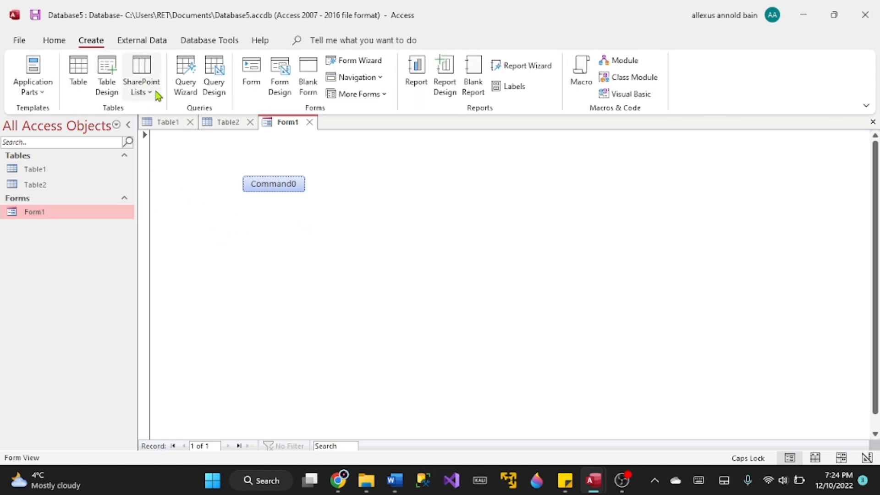
click(582, 70)
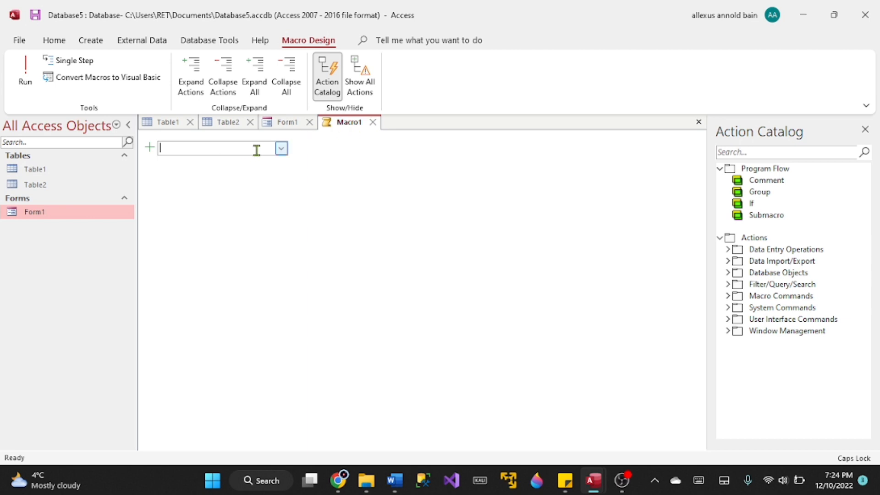
click(282, 149)
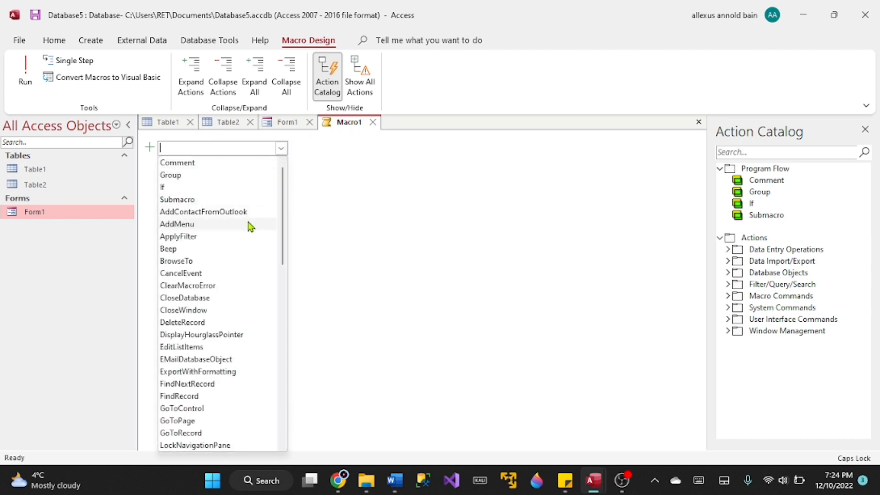
scroll(250, 226, down, 4)
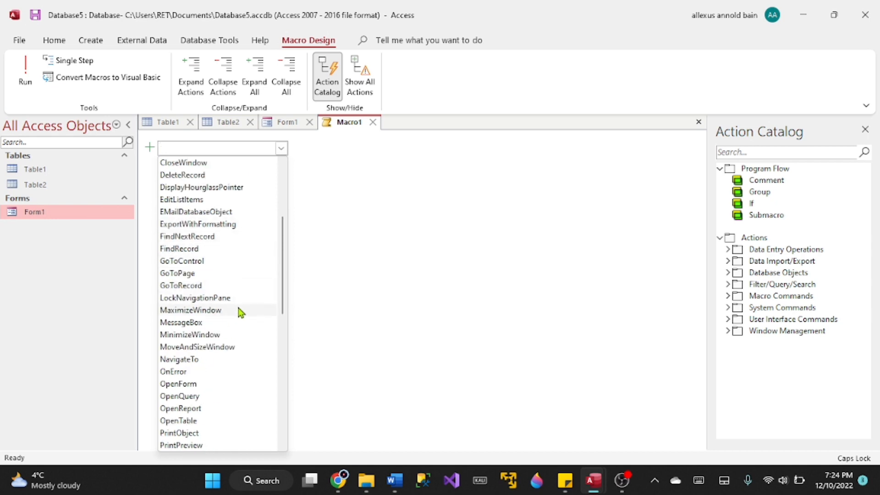
scroll(232, 368, down, 1)
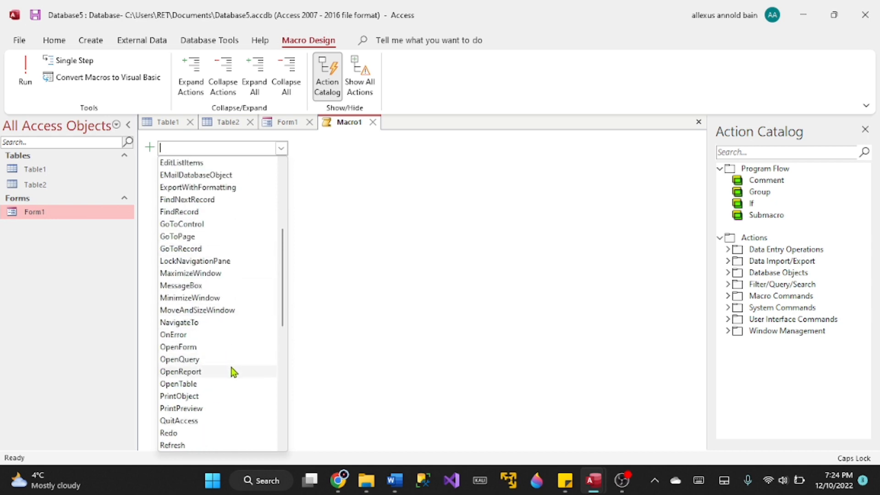
click(198, 385)
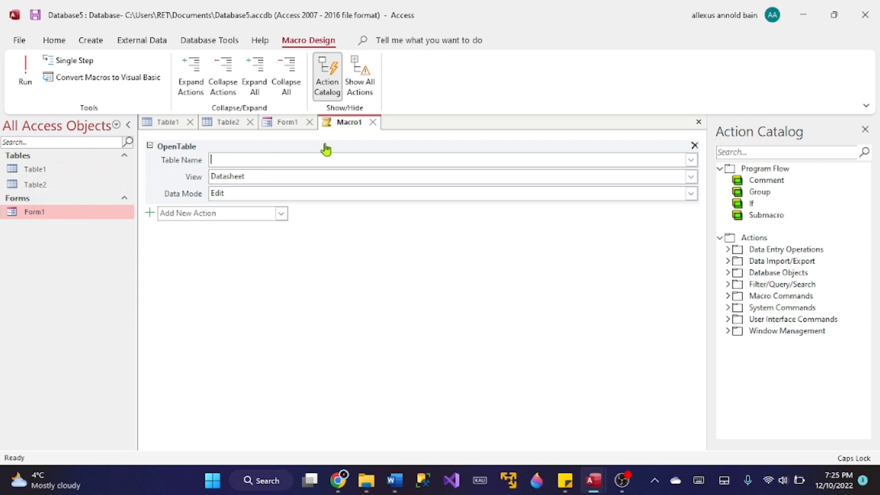
text(Table1)
key(Caps_Lock)
key(Tab)
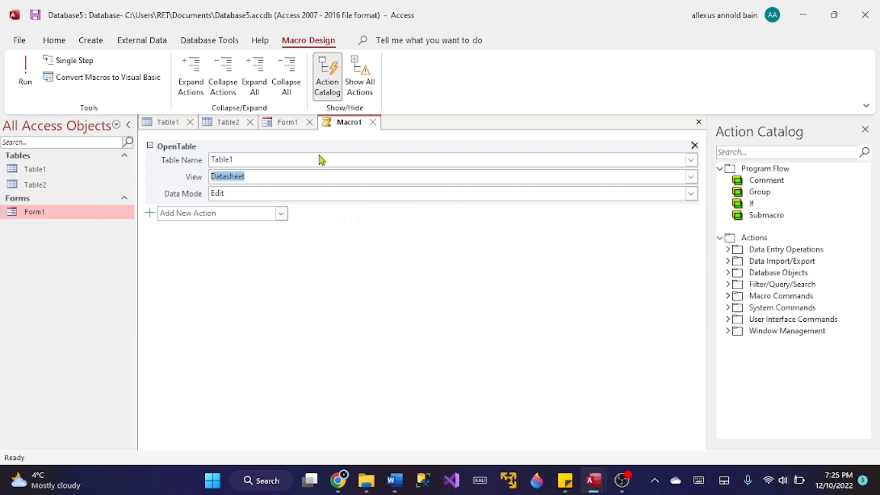
Set the Table1 action to Design view and Read Only data mode, and save the macro as Macro1
click(691, 177)
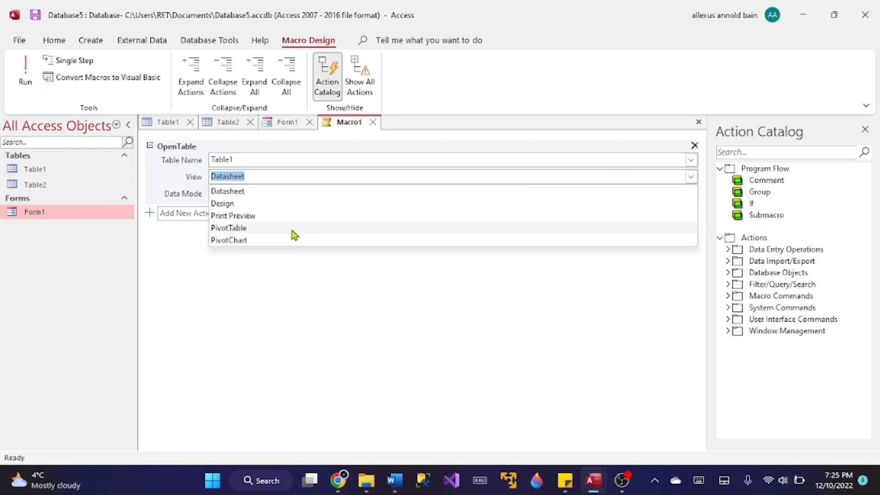
click(243, 204)
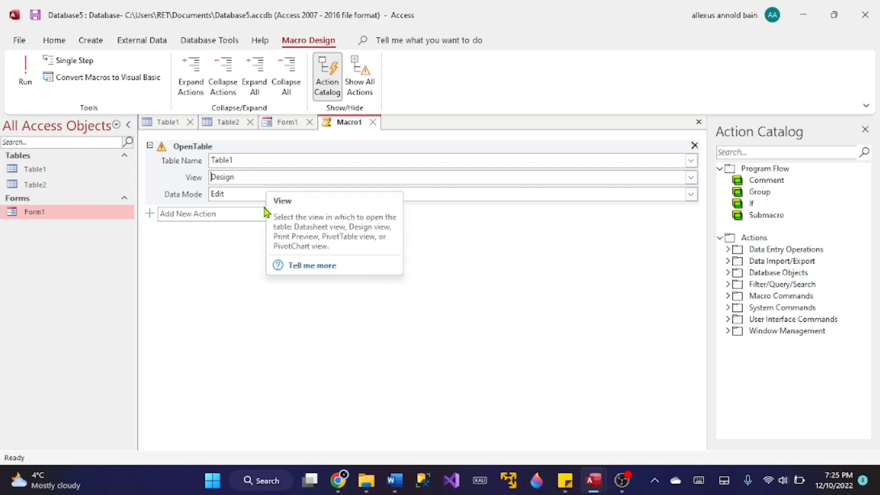
click(691, 194)
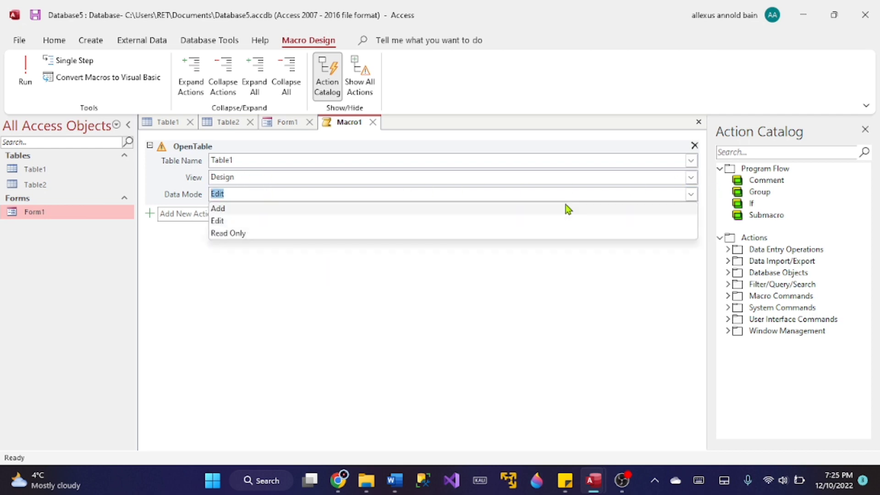
click(291, 236)
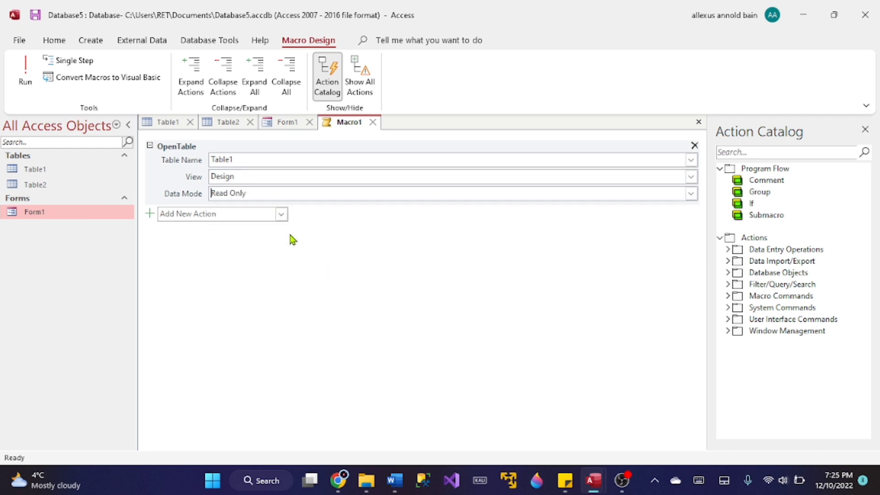
click(325, 220)
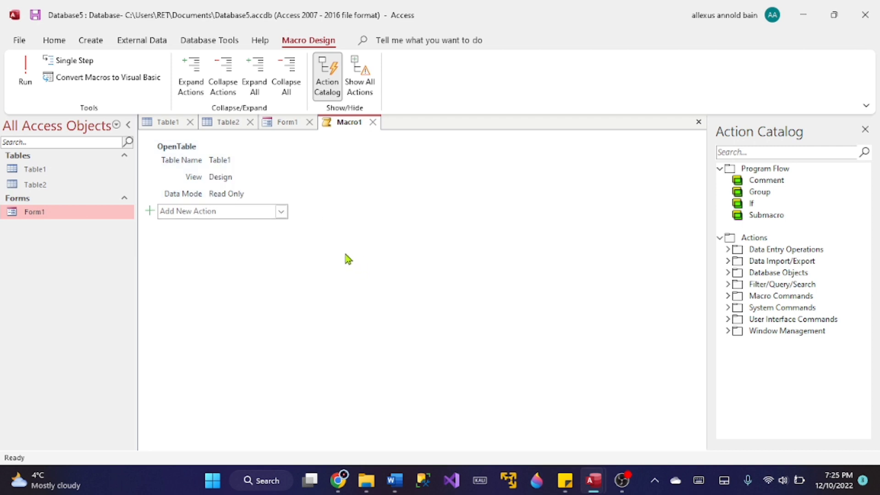
key(ctrl+s)
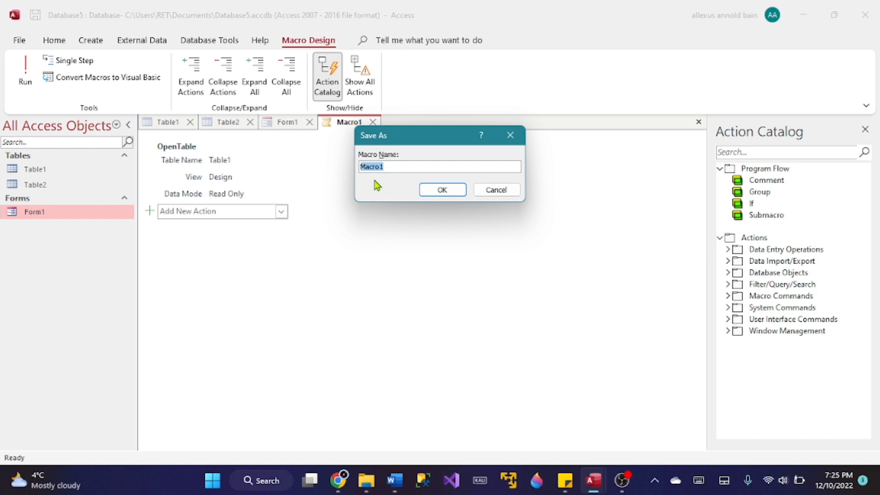
click(443, 190)
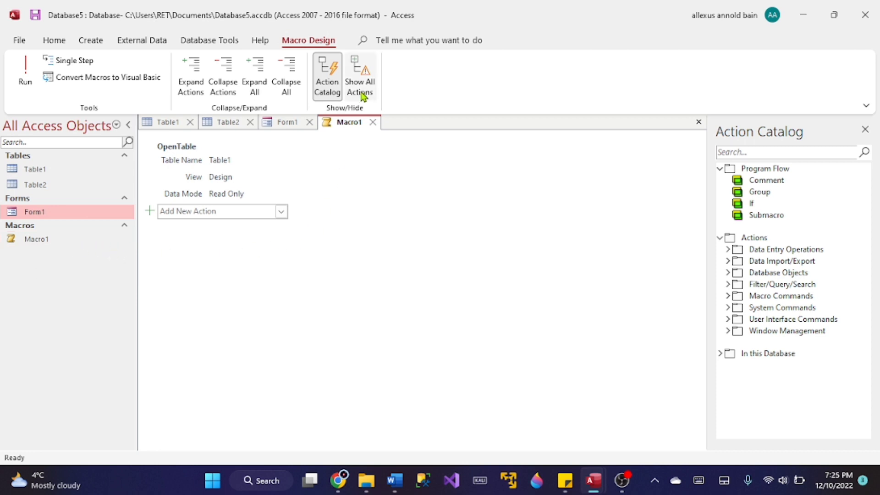
Create a second macro containing an OpenTable action with Table2 as its table name
click(87, 42)
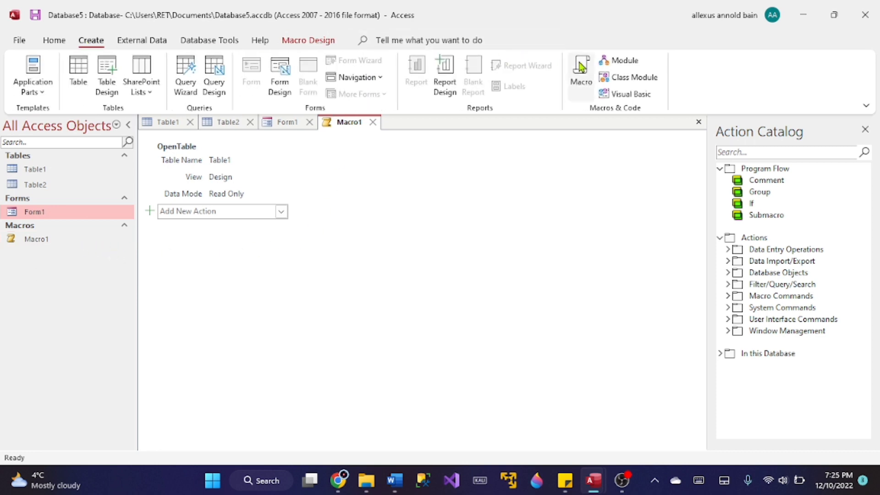
click(578, 71)
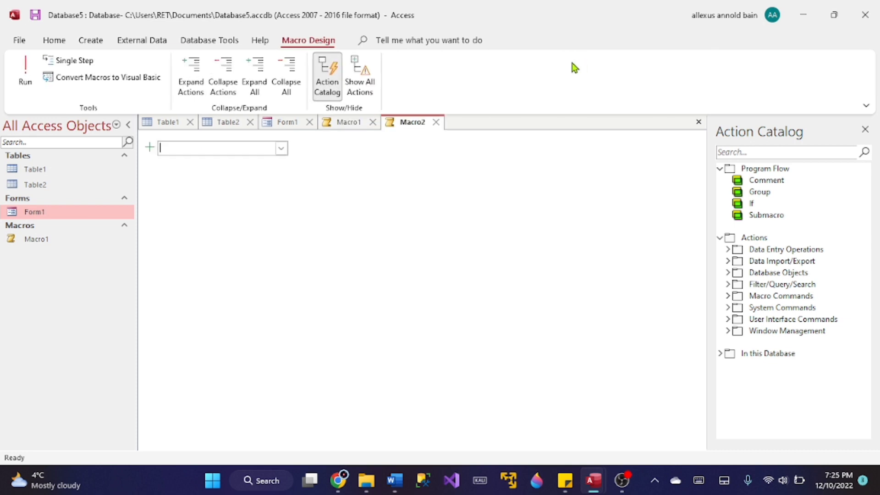
click(281, 148)
scroll(254, 329, down, 2)
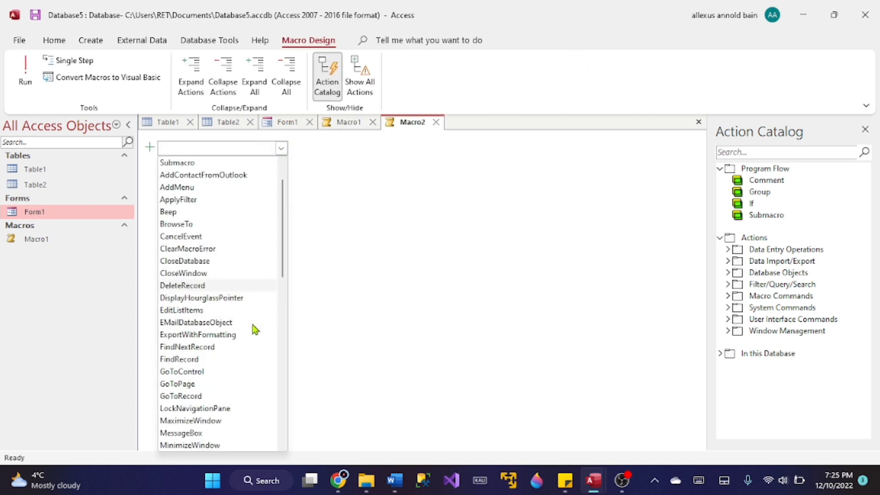
scroll(255, 330, down, 3)
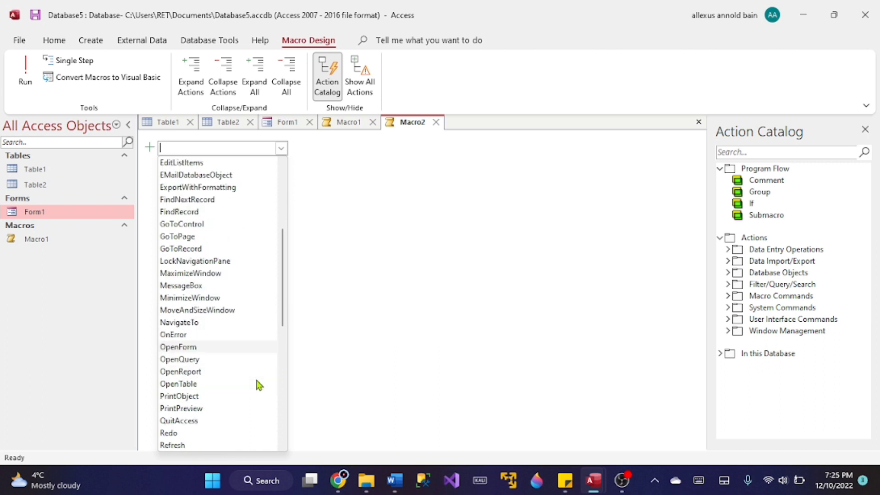
click(218, 386)
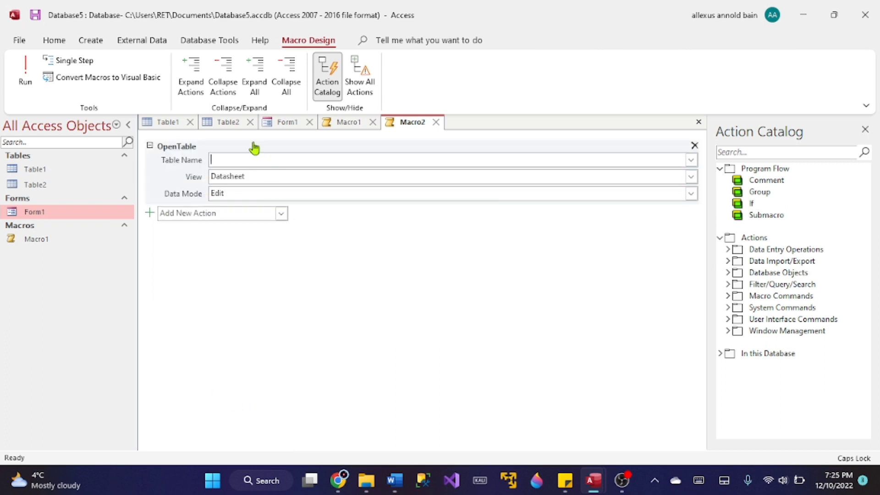
text(Table2)
click(385, 235)
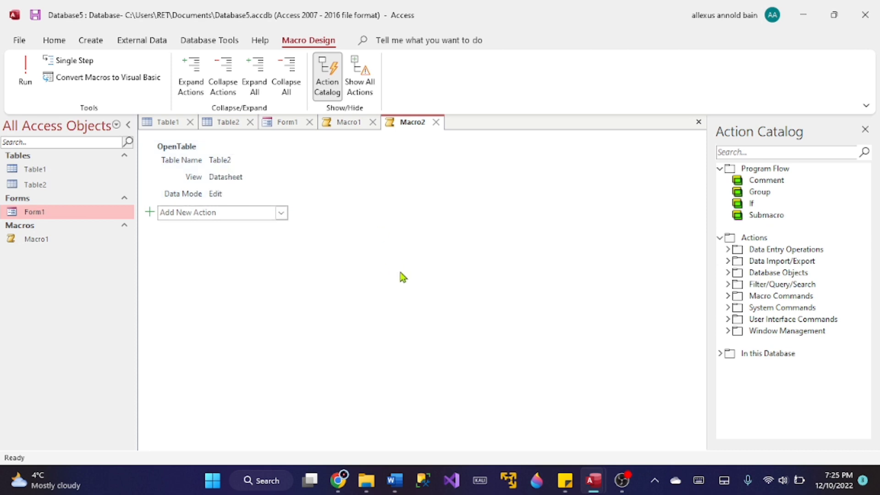
Set the Table2 action to Design view and Read Only data mode, and save the macro as Macro2
click(385, 180)
click(691, 177)
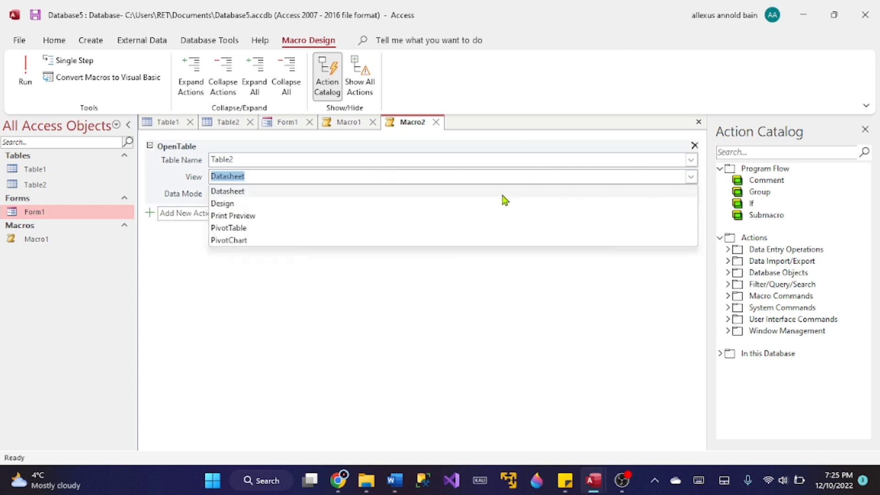
click(302, 204)
click(691, 194)
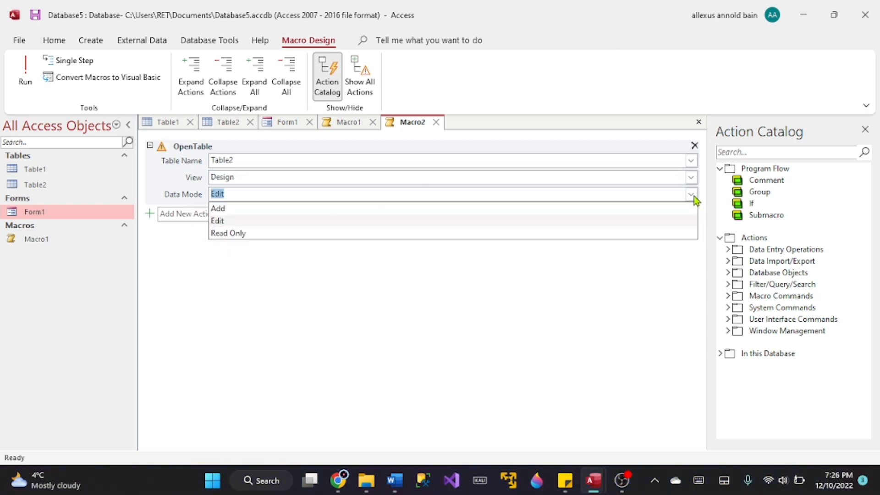
click(408, 232)
click(388, 238)
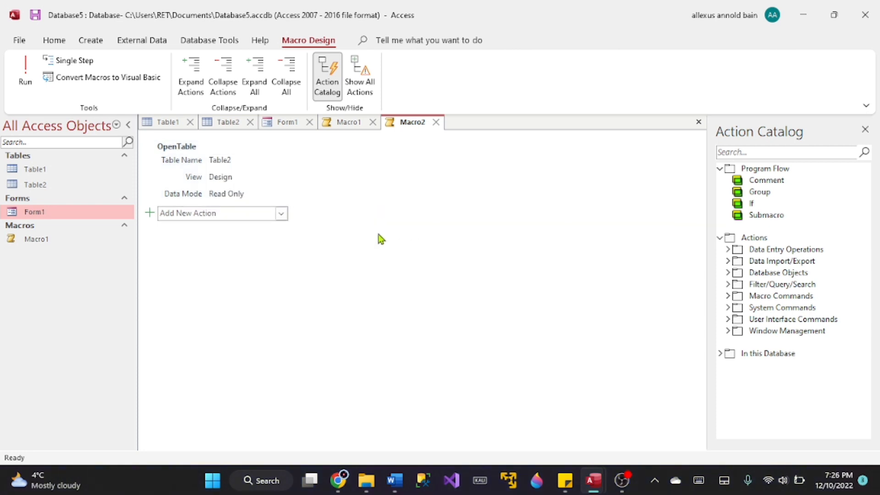
key(ctrl+s)
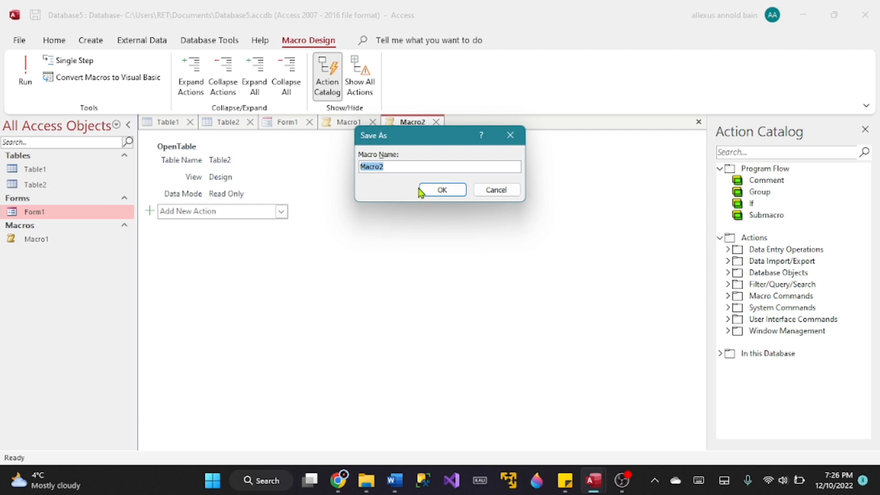
click(442, 189)
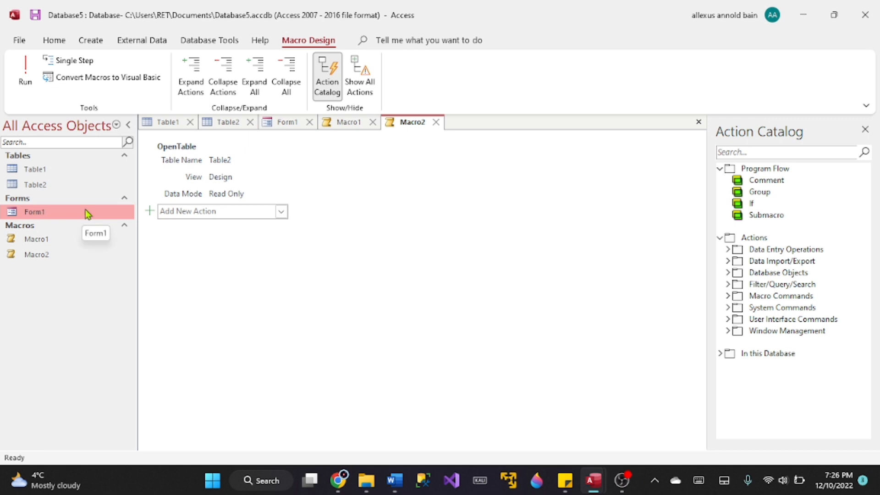
Test the Command0 button on Form1 and dismiss its welcome message
click(282, 123)
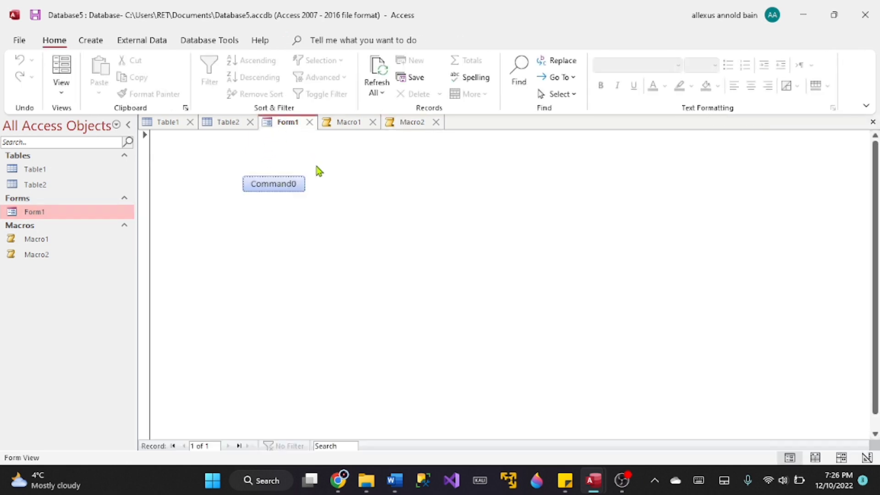
click(255, 183)
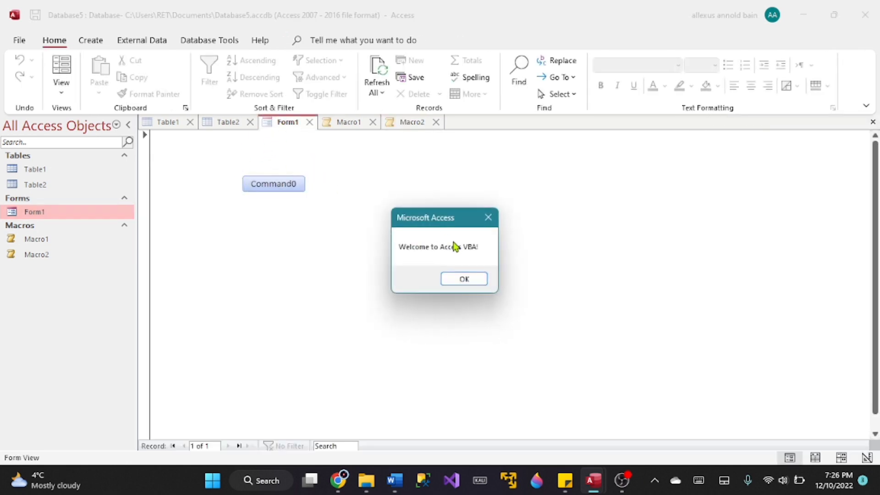
click(471, 280)
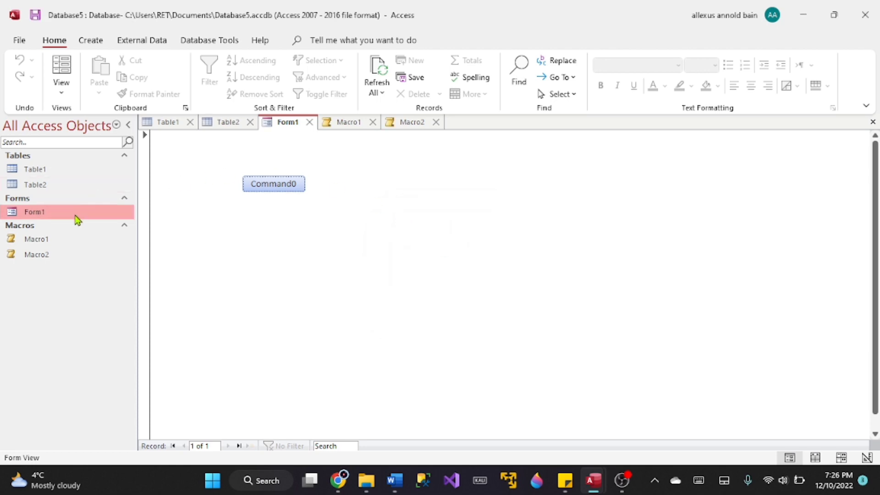
In Form1's Design view, place a command button beside Command0 with the Run Macro action for Macro1
right_click(107, 215)
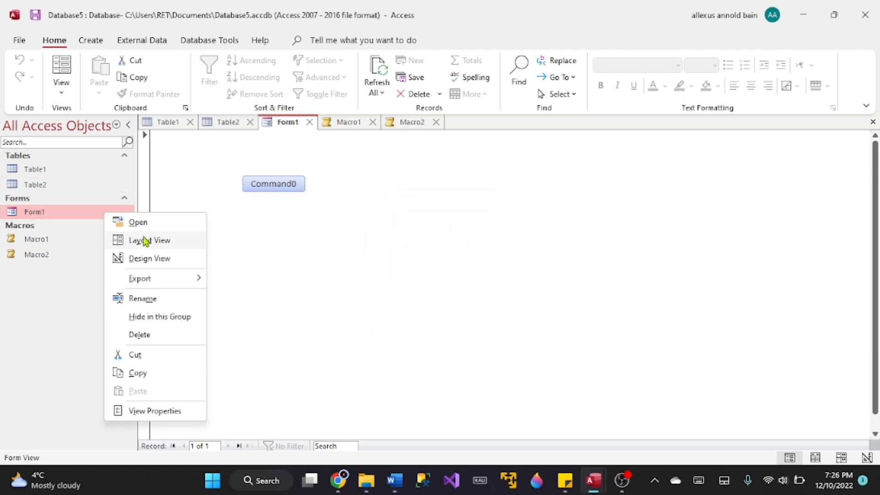
click(151, 259)
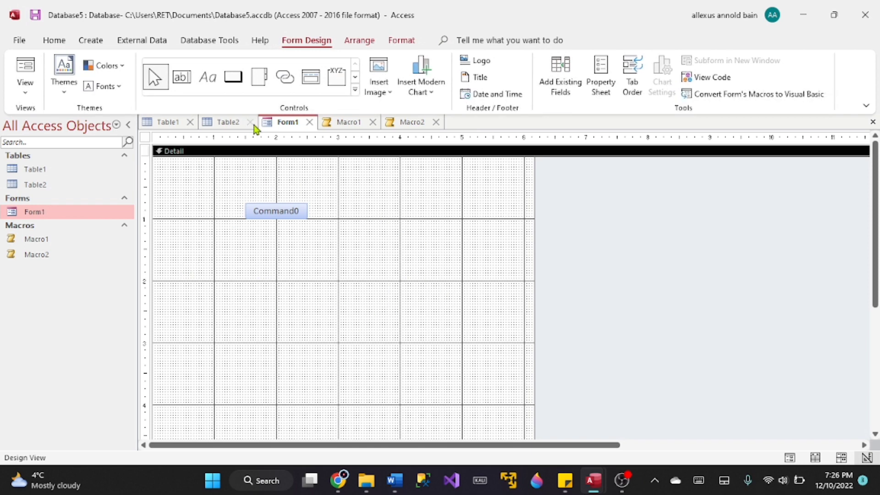
click(235, 85)
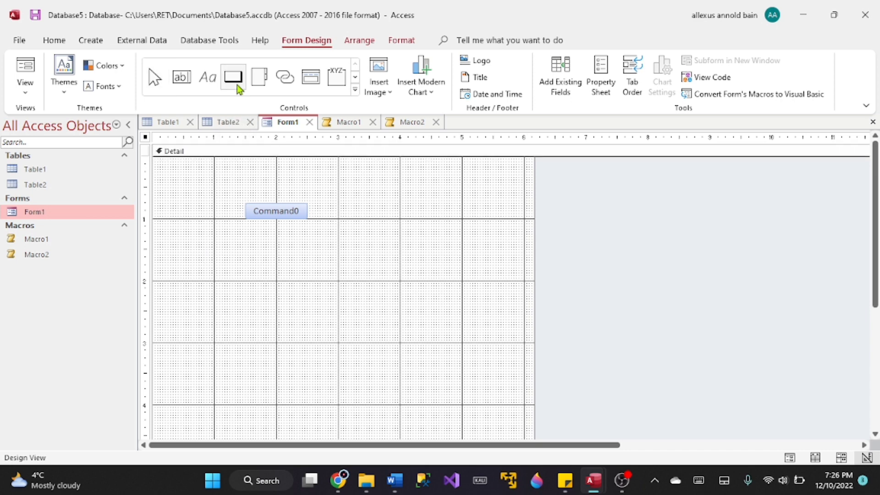
click(365, 199)
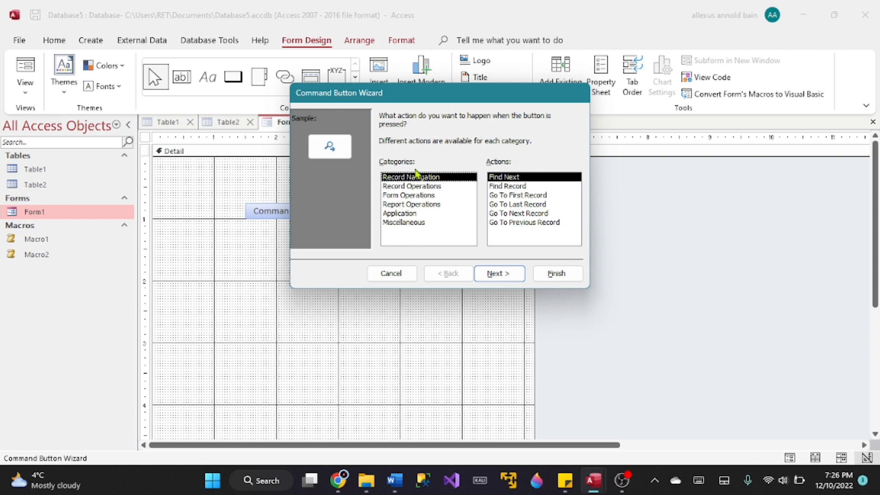
click(432, 225)
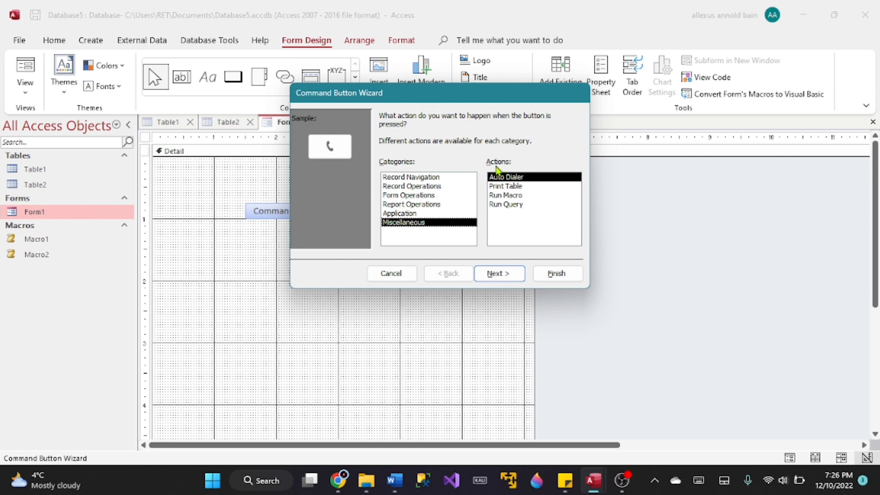
click(528, 196)
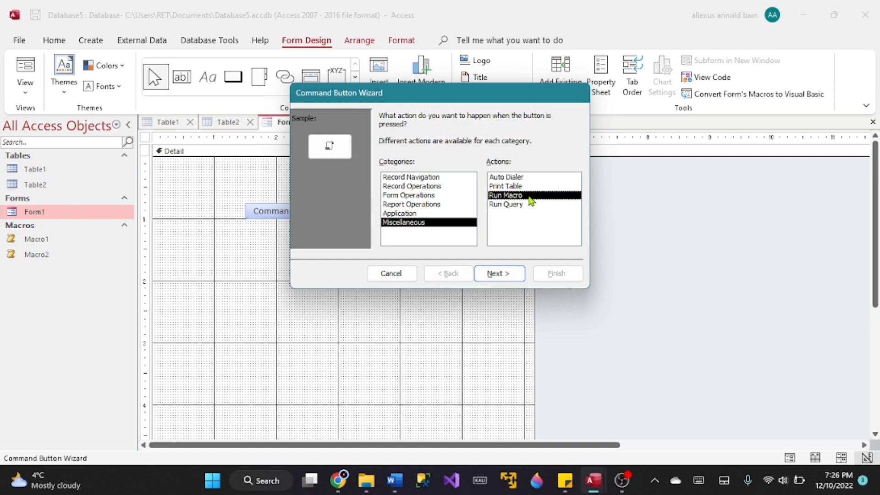
click(512, 276)
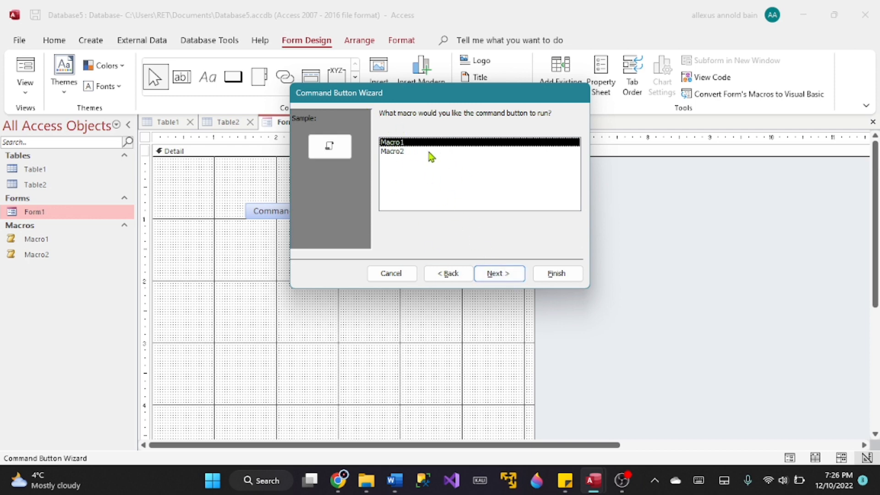
click(517, 277)
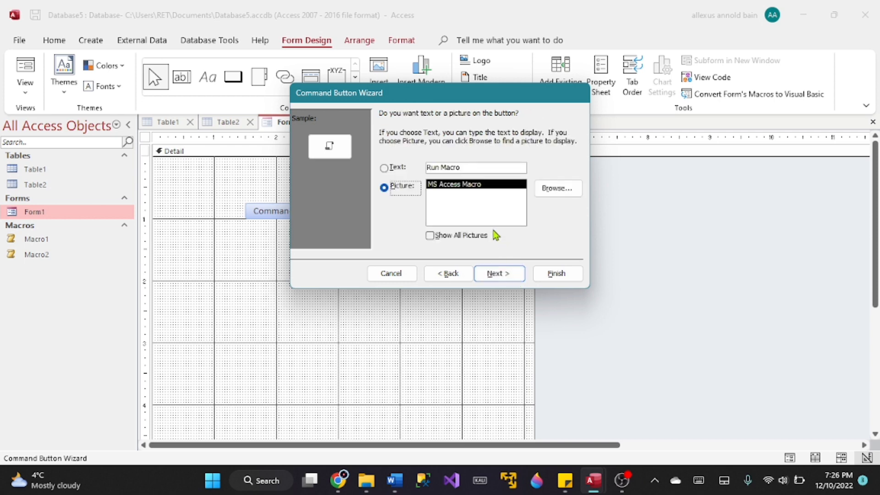
Show the text Run Macro on the new button, name it macro1, and finish the wizard
click(385, 168)
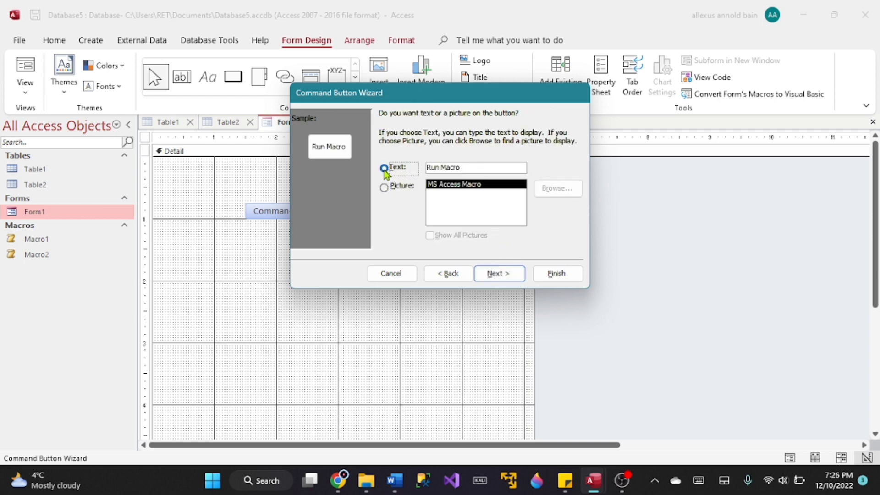
click(517, 275)
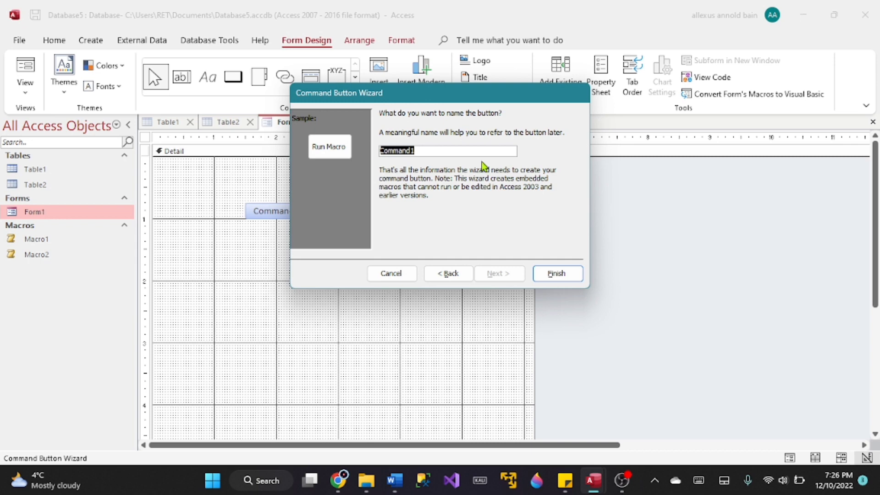
text(macro1)
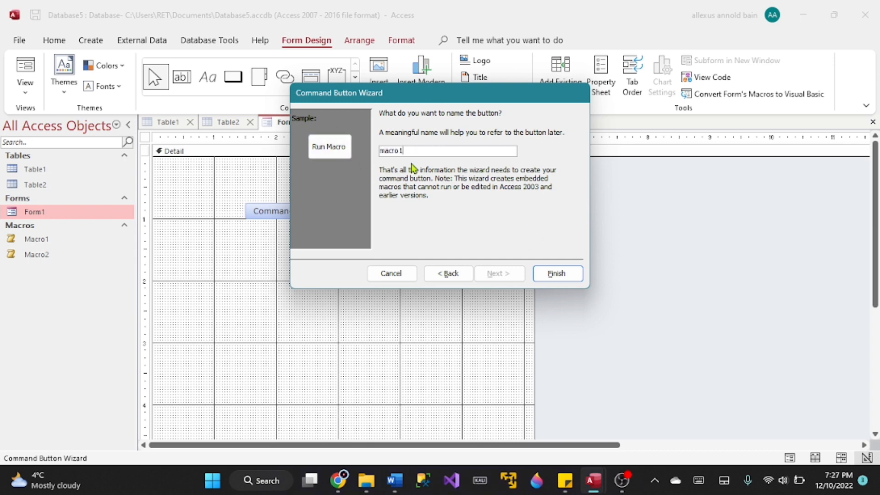
click(558, 273)
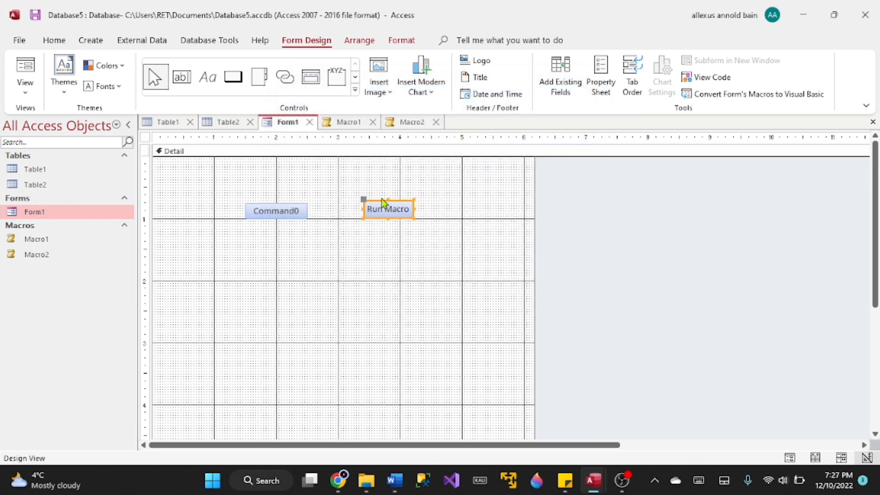
Place another command button below the first Run Macro button, with the Run Macro action for Macro2
click(381, 251)
click(233, 77)
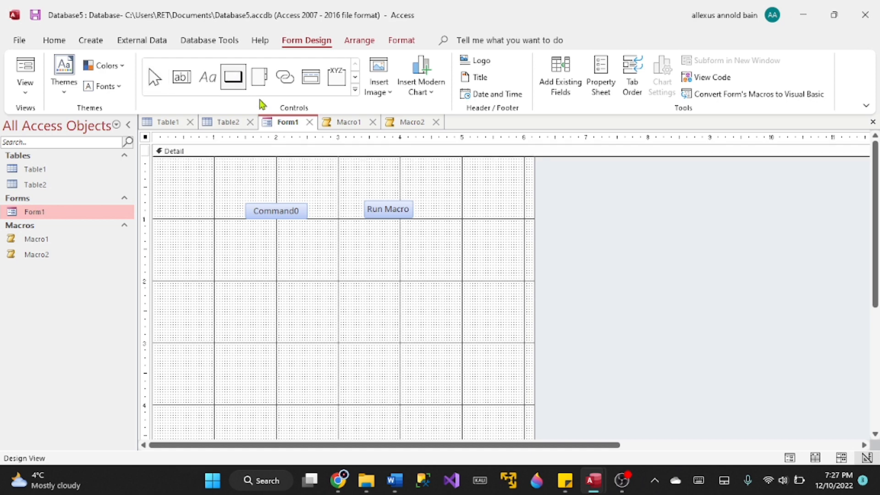
click(366, 238)
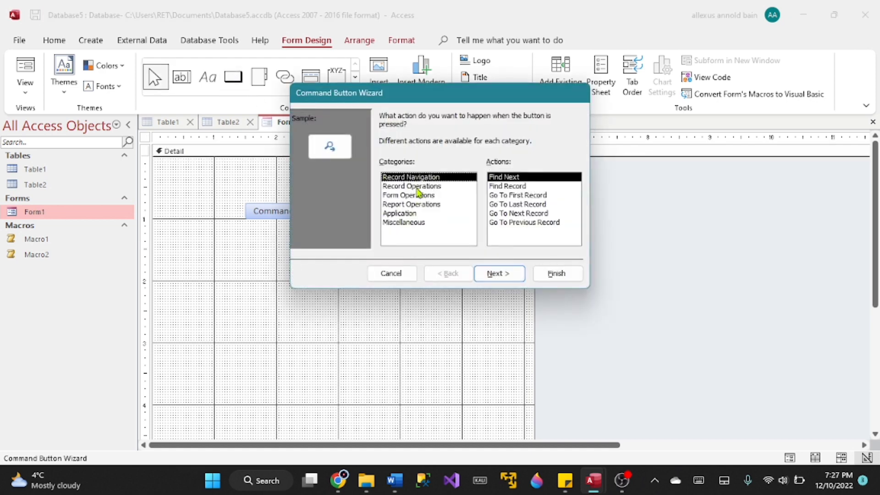
click(423, 223)
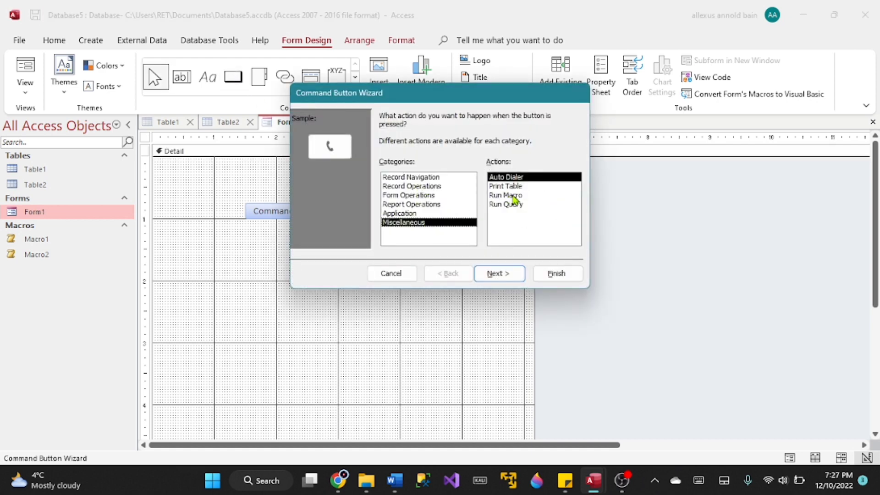
click(513, 197)
click(501, 273)
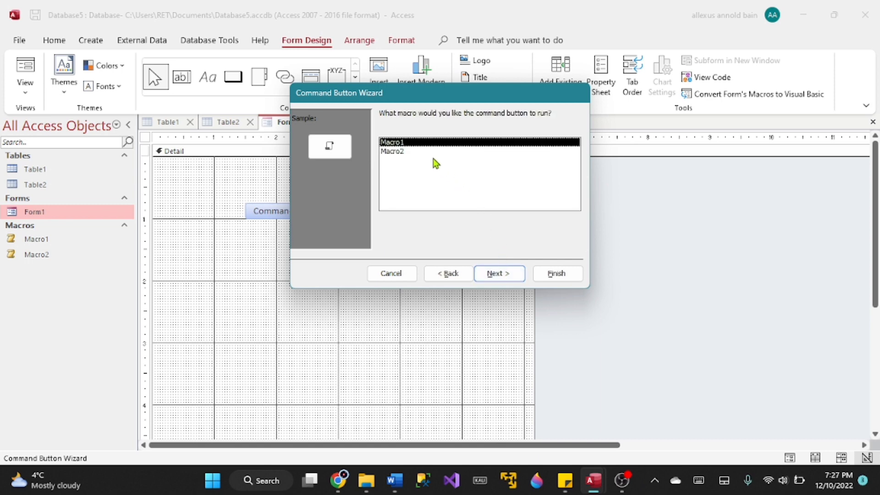
click(408, 153)
click(519, 279)
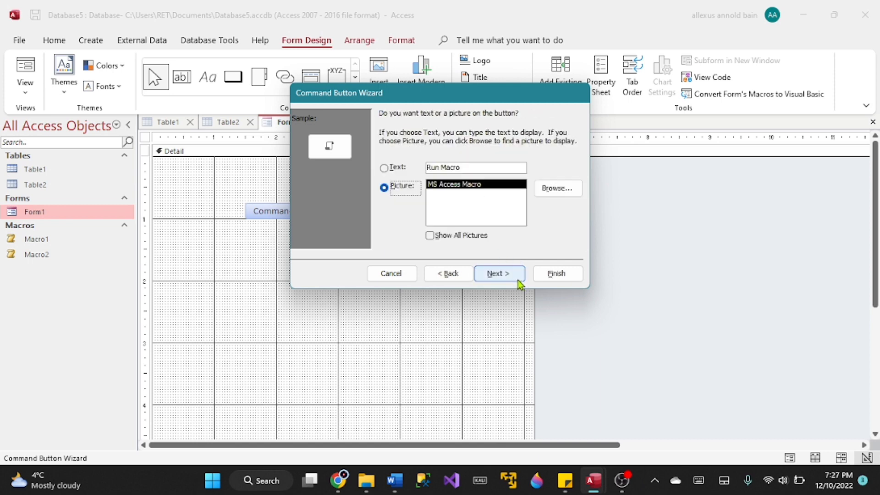
Give the second macro button the text Run Macro, name it macro2, and finish the wizard
click(390, 169)
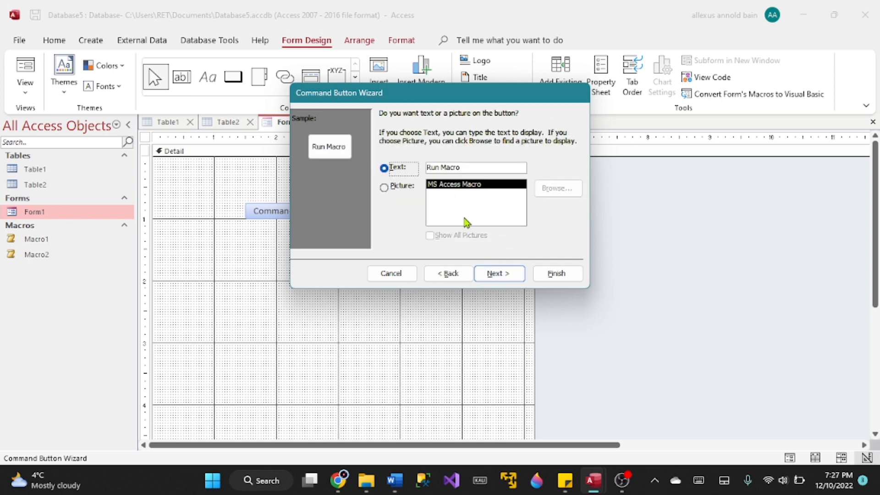
click(501, 277)
text(macro2)
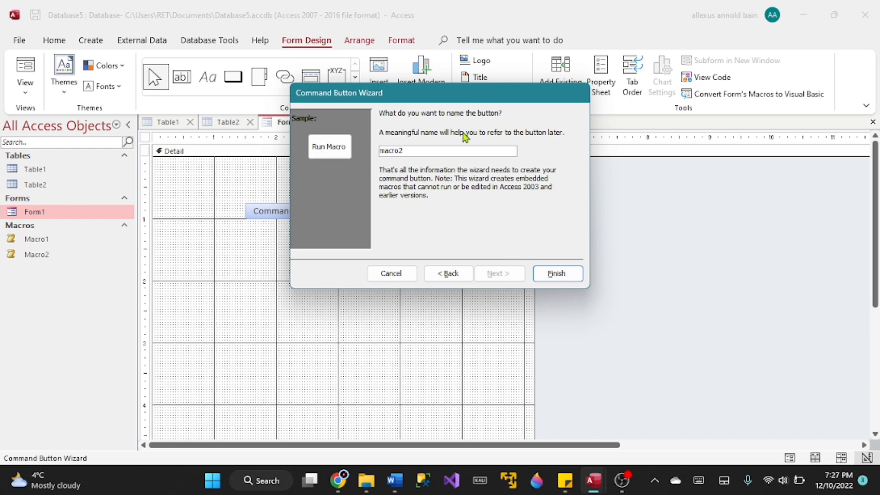
key(Return)
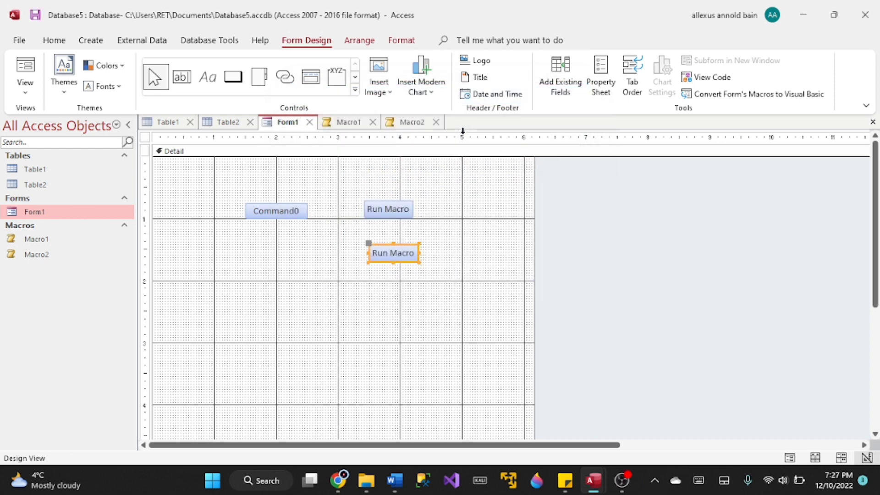
Change the lower button's caption to Run Macro 2 and enlarge the button to fit it on one line
click(412, 253)
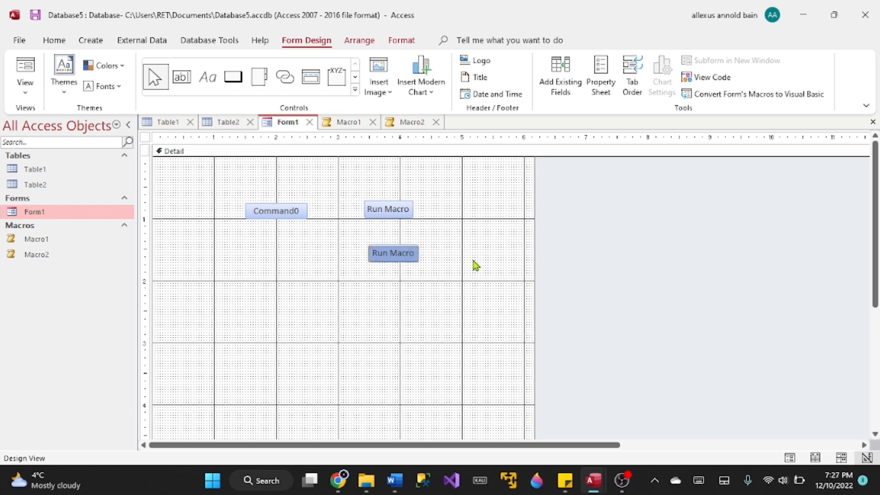
text(2)
key(Return)
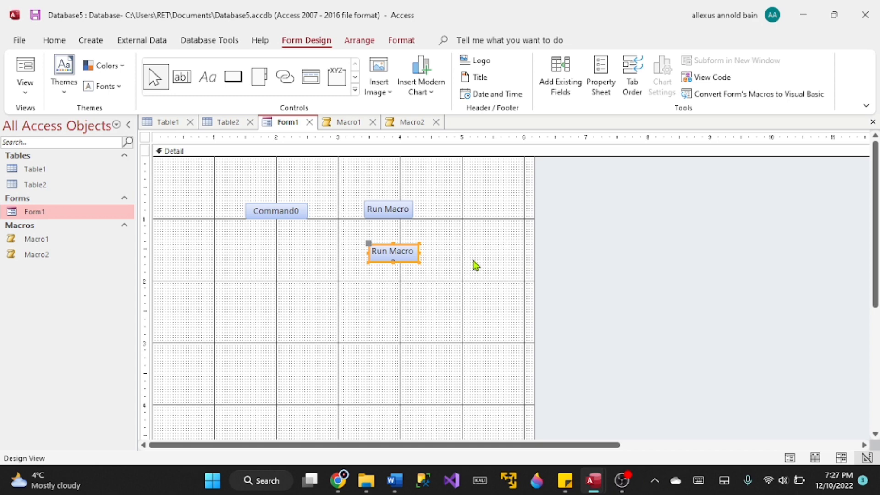
click(419, 262)
drag(419, 262, 431, 274)
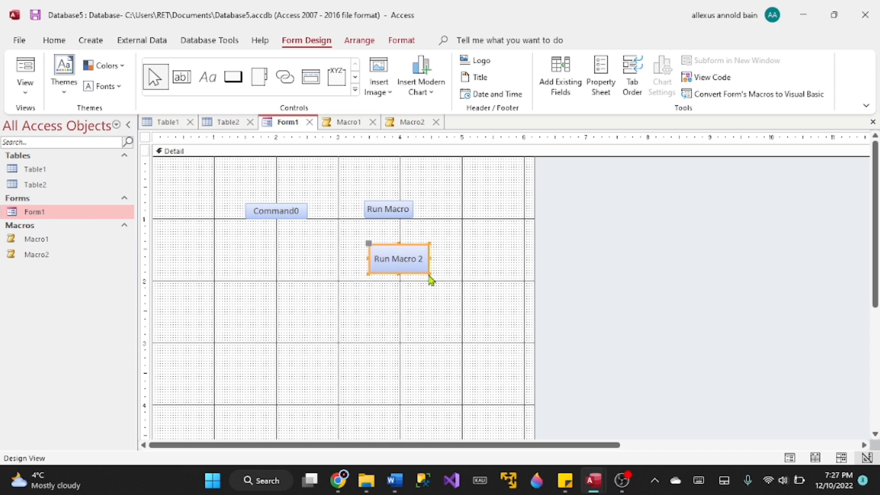
Enlarge the upper Run Macro button to a similar size and change its caption to Run Macro 1
click(406, 212)
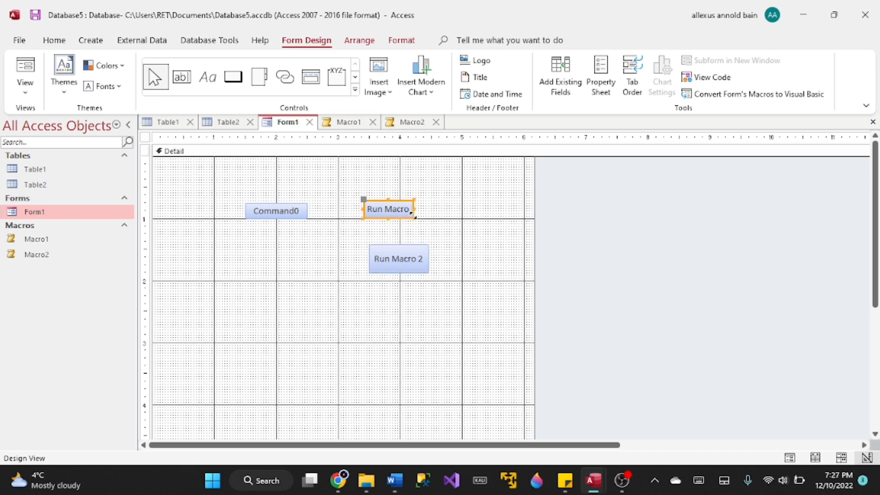
drag(413, 218, 426, 228)
click(415, 216)
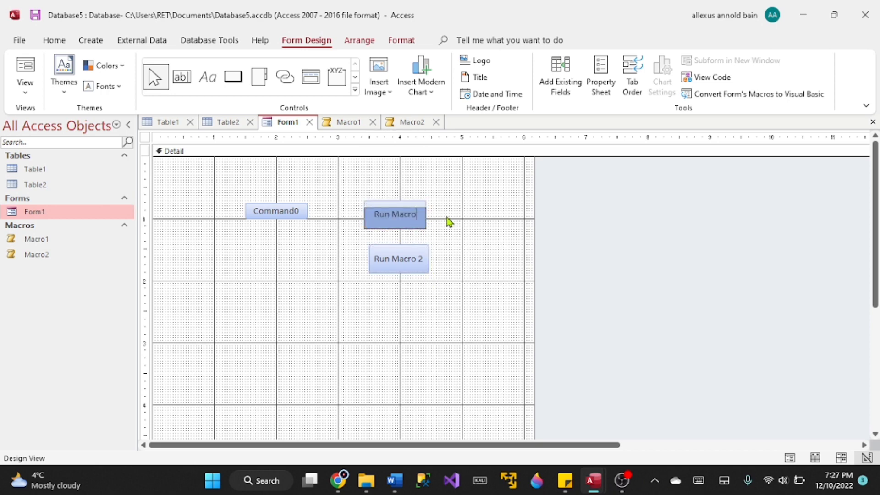
text(1)
key(Return)
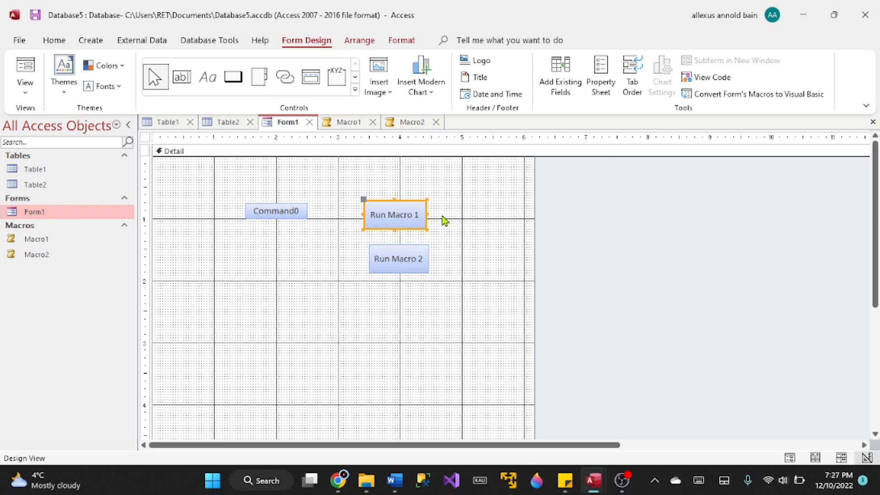
Move the Run Macro 2 button slightly up and left to line up under Run Macro 1
click(439, 244)
drag(406, 262, 404, 259)
click(458, 233)
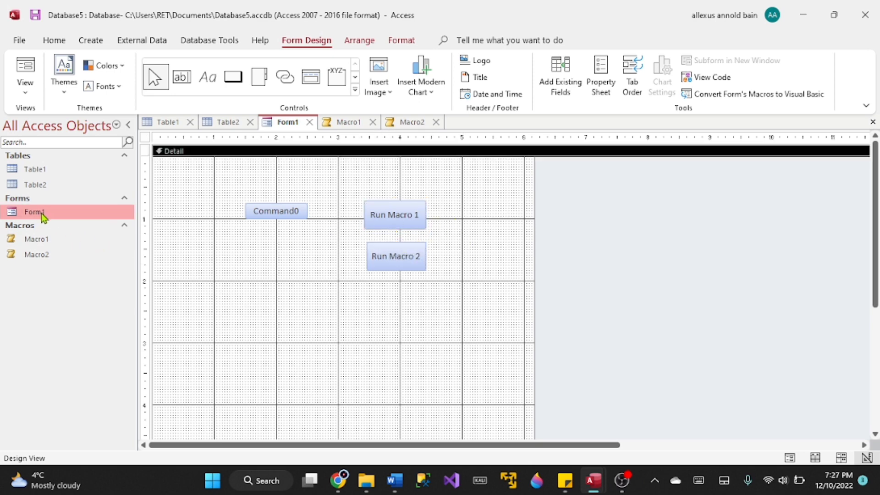
Change the caption of the Command0 button on Form1 to Welcome in Design View
click(74, 215)
double_click(73, 213)
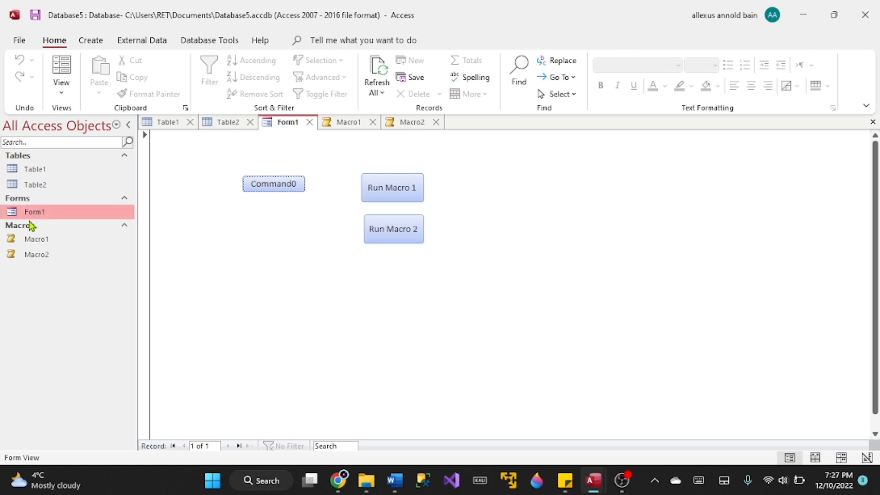
right_click(59, 212)
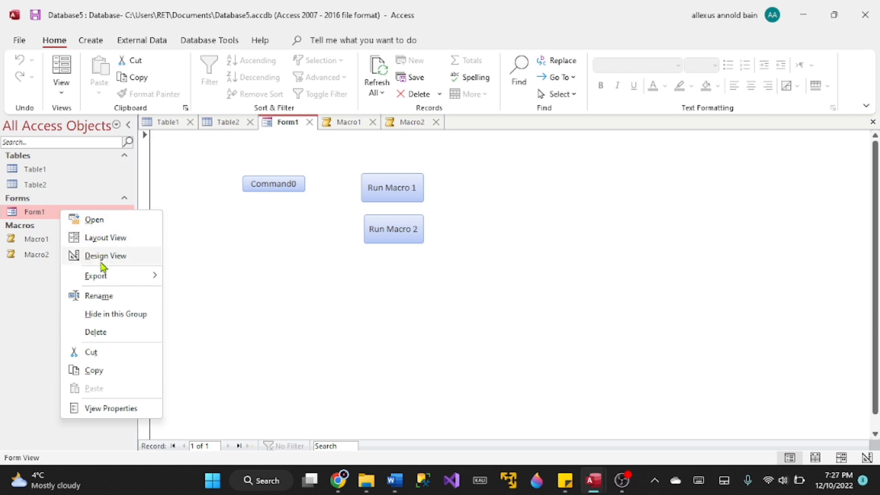
click(128, 256)
click(299, 217)
click(300, 212)
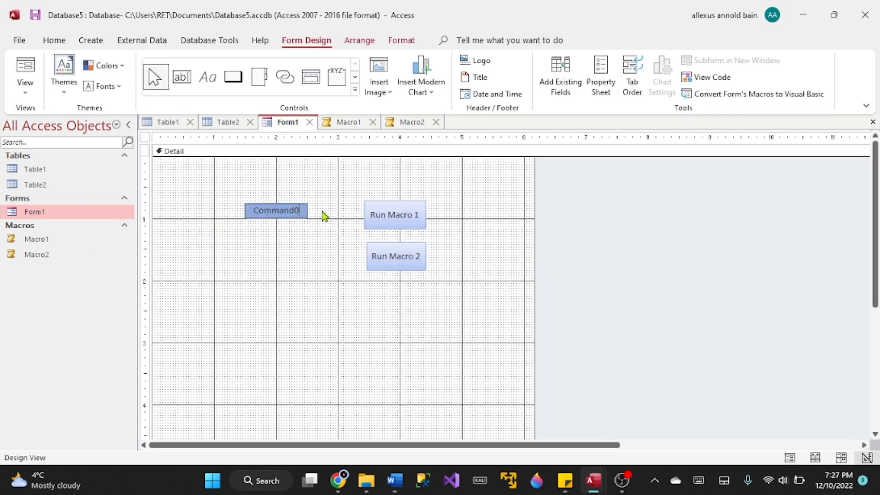
key(BackSpace)
key(BackSpace)
key(BackSpace)
key(BackSpace)
key(BackSpace)
key(BackSpace)
key(BackSpace)
key(BackSpace)
key(Caps_Lock)
text(W)
key(Caps_Lock)
text(elcome)
click(296, 229)
Open Form1 in Form View, test the Welcome button and dismiss its message box
double_click(69, 213)
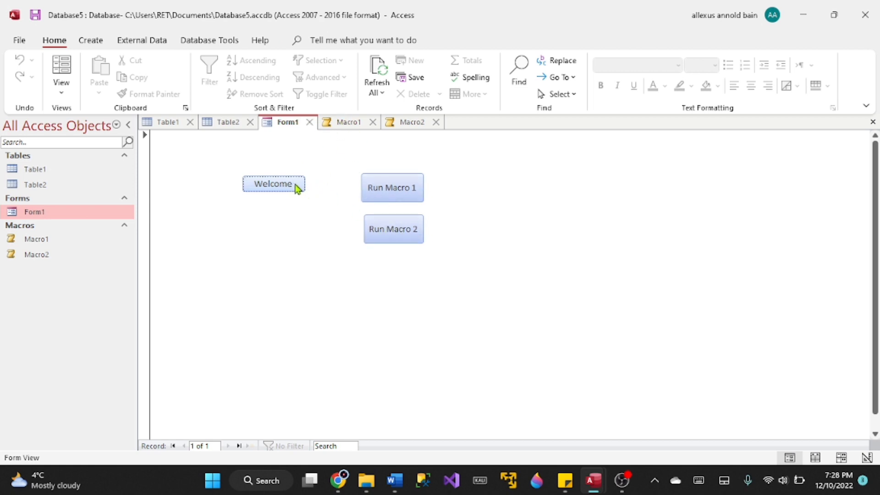
click(297, 188)
drag(458, 221, 504, 176)
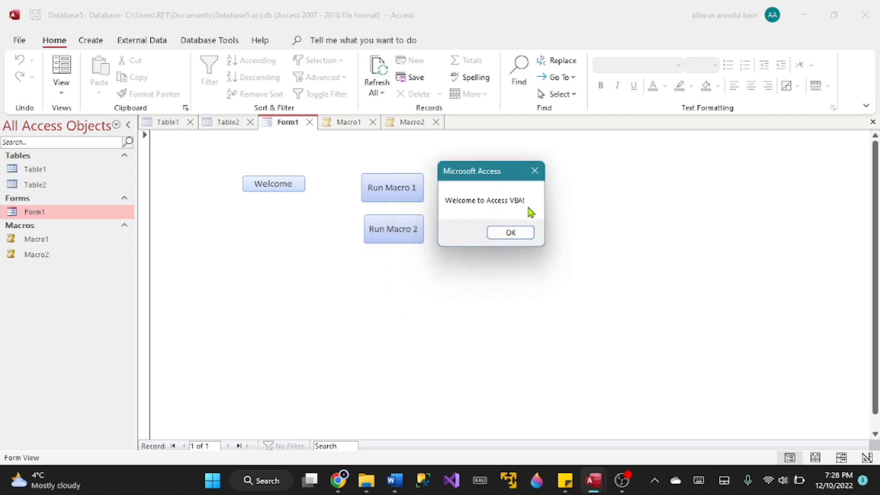
click(523, 234)
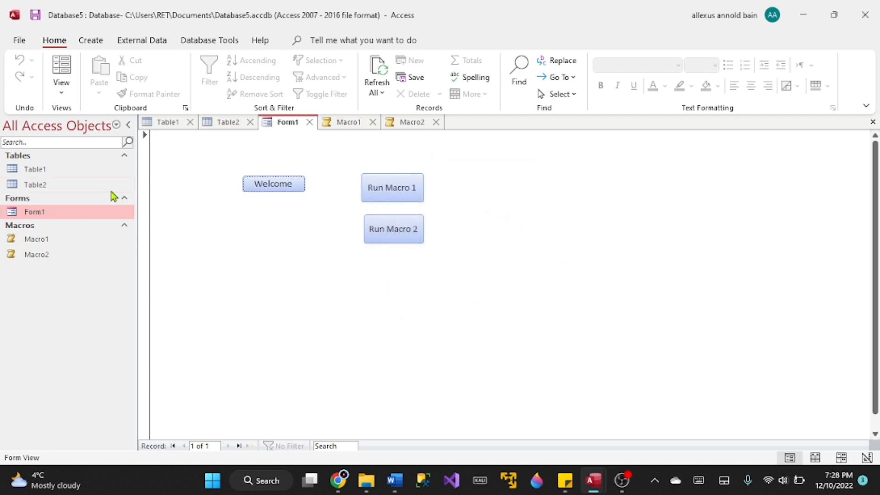
Test the Run Macro 1 and Run Macro 2 buttons, returning to Form1 after each one
click(398, 202)
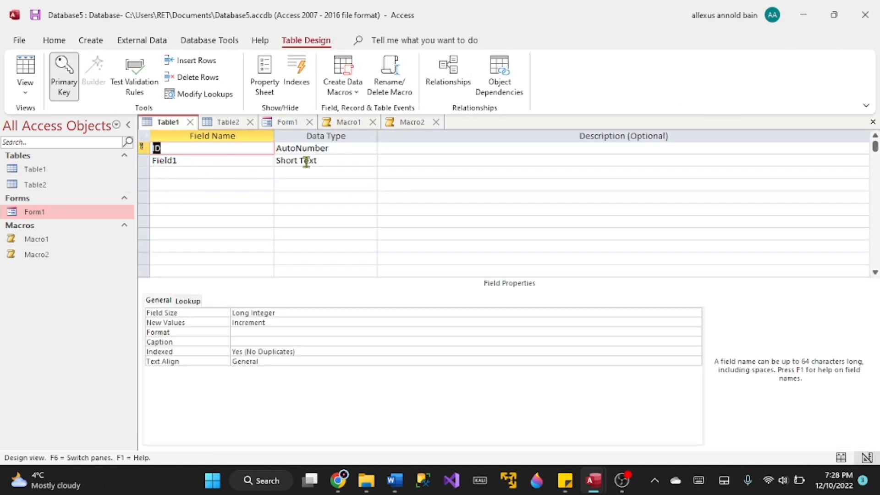
double_click(66, 214)
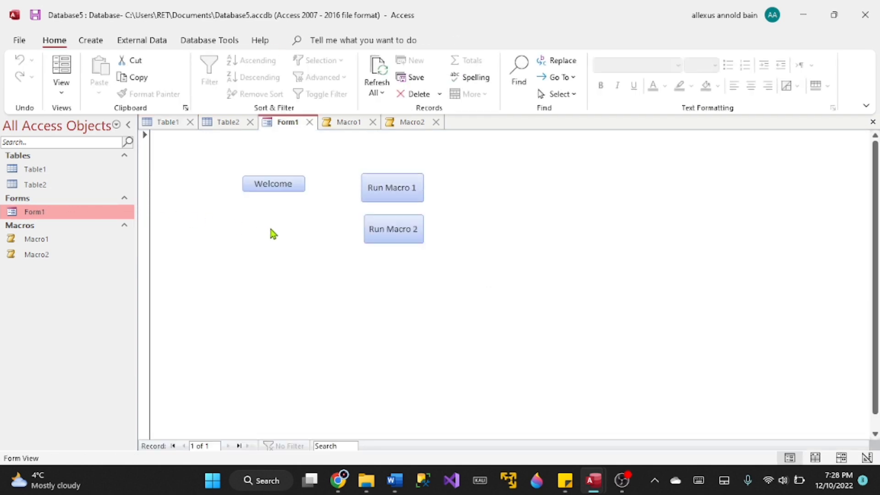
click(405, 243)
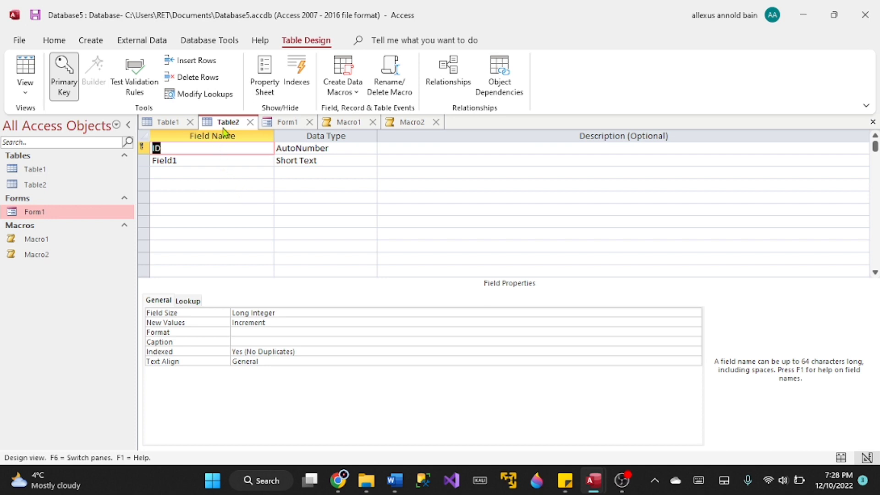
double_click(105, 215)
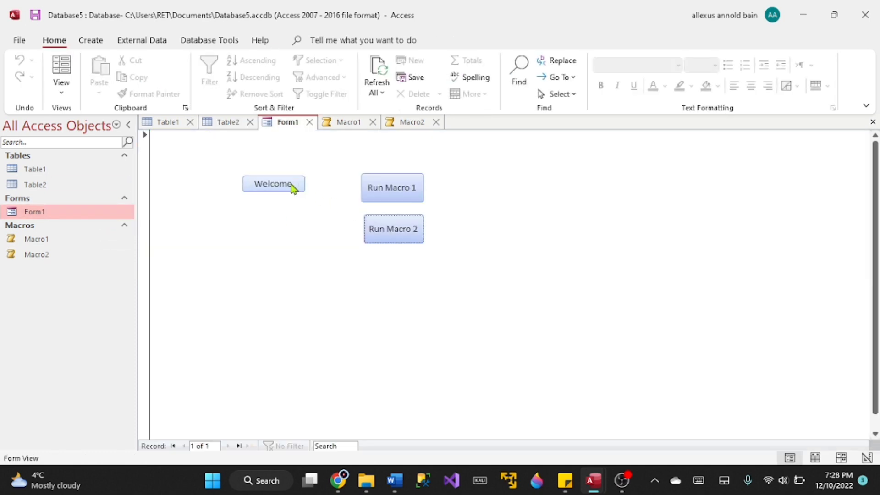